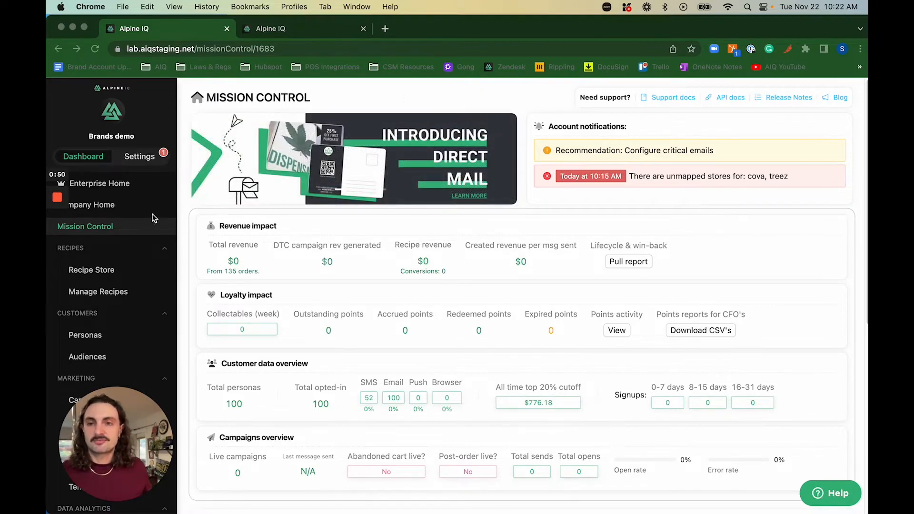
Leave Mission Control and open Manage Recipes from the Recipes section of the sidebar.
scroll(107, 266, "down", 1)
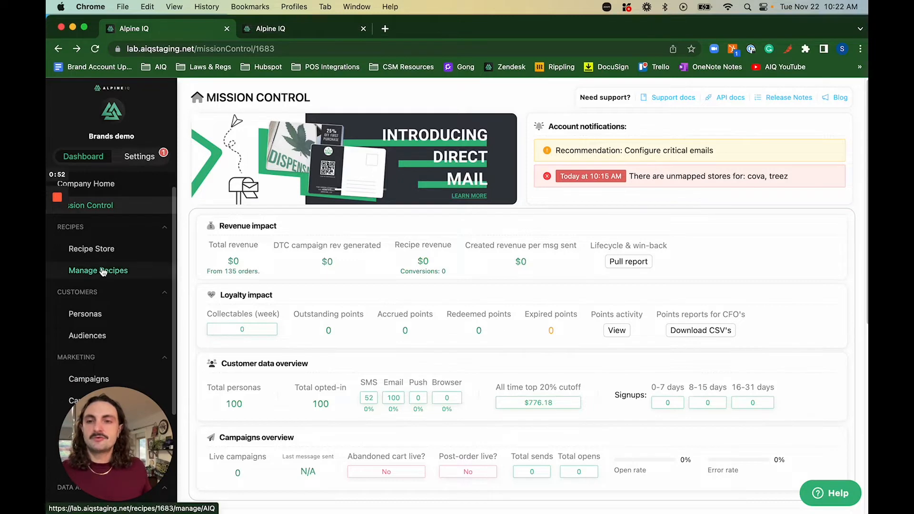
left_click(103, 271)
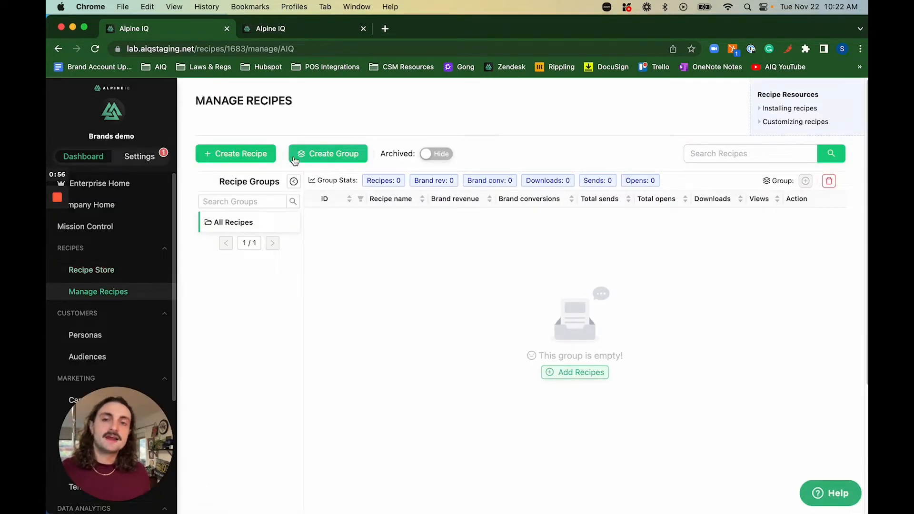
Create a new recipe with the + Create Recipe button.
left_click(238, 153)
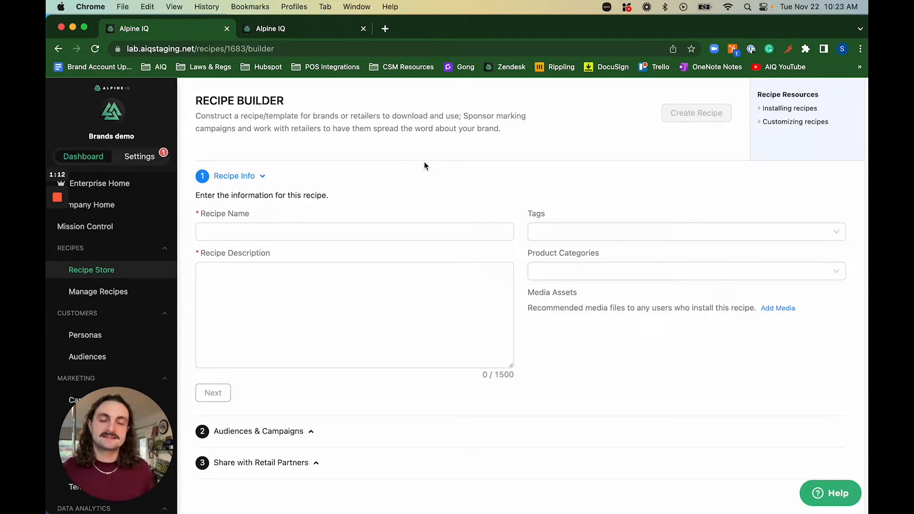
Name the recipe 'High IQ Promo' and describe it: 'Hey! We are dropping our new line of flower…'.
left_click(319, 232)
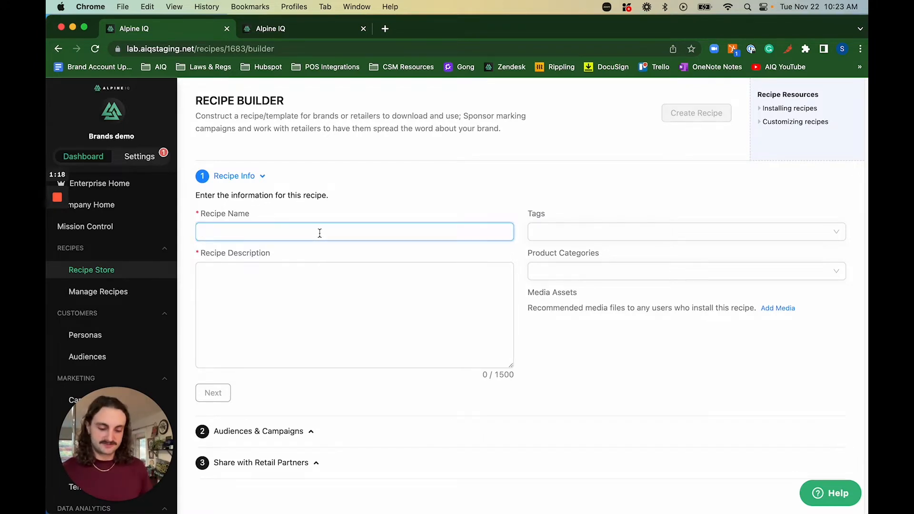
type("High I")
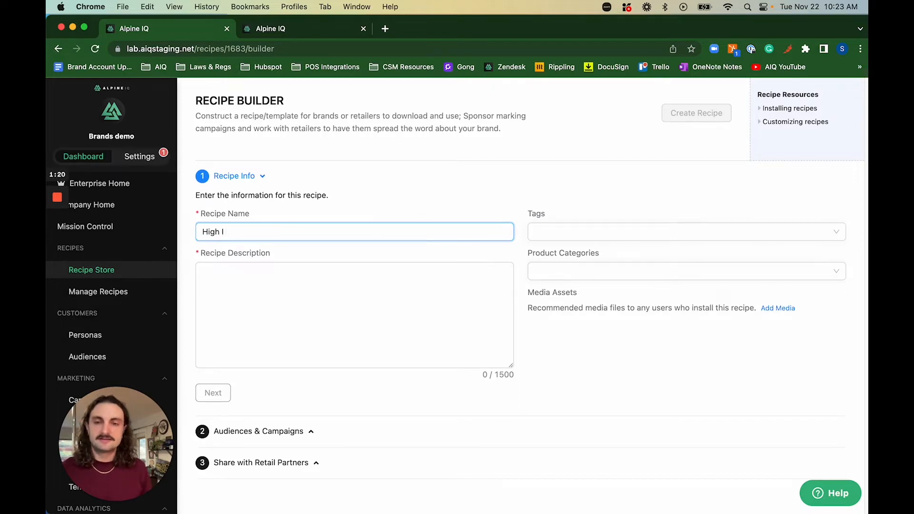
type("Q Pro")
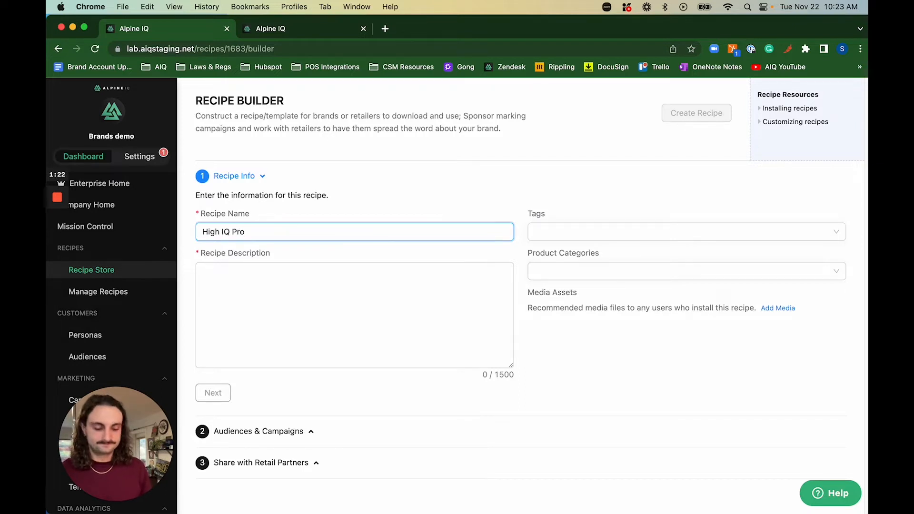
type("mo")
key("Tab")
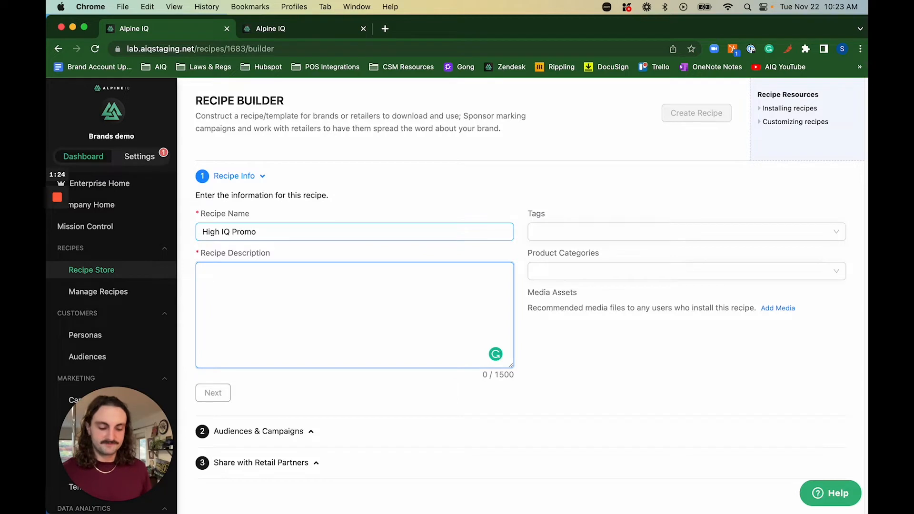
type("Hey! Wea")
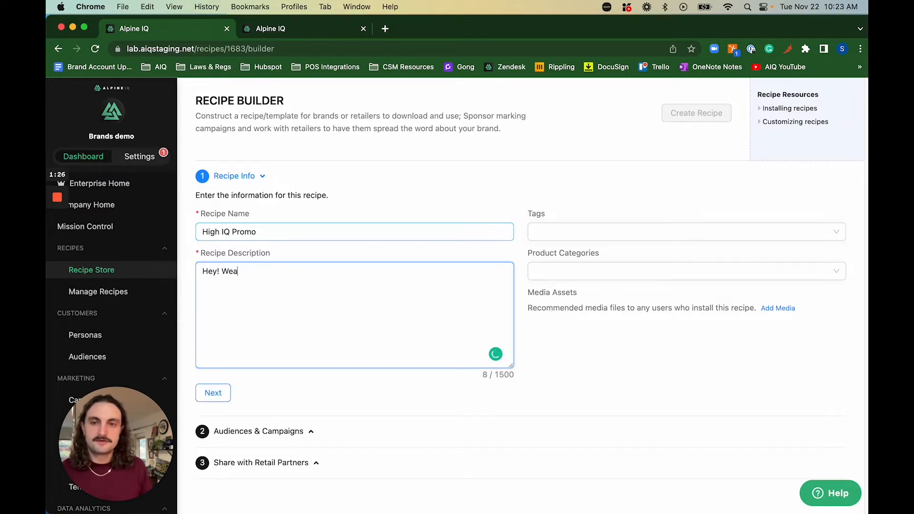
type(" a")
key("BackSpace")
key("BackSpace")
key("BackSpace")
type("are ")
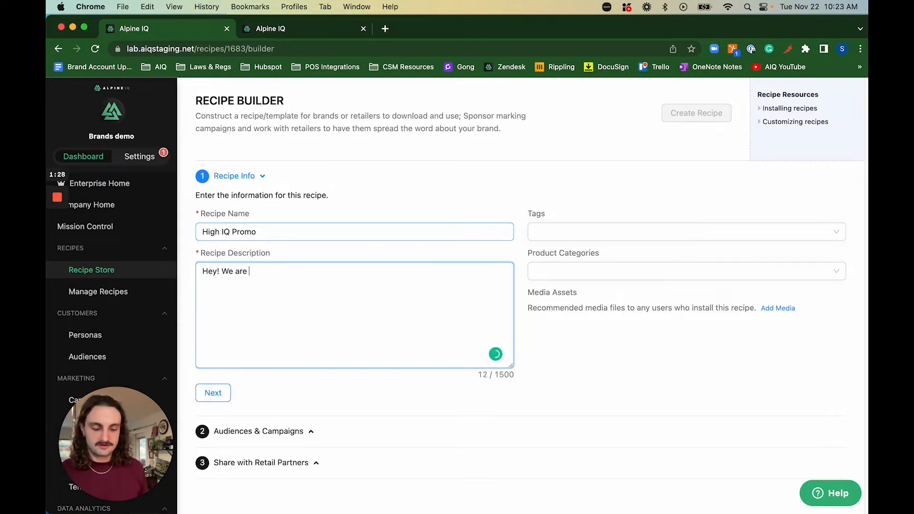
type("dropping our ")
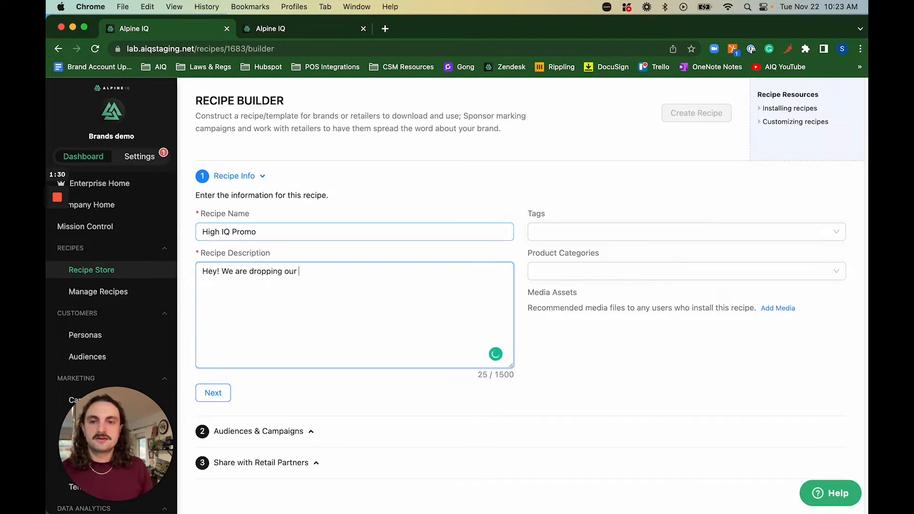
type("new line of flow")
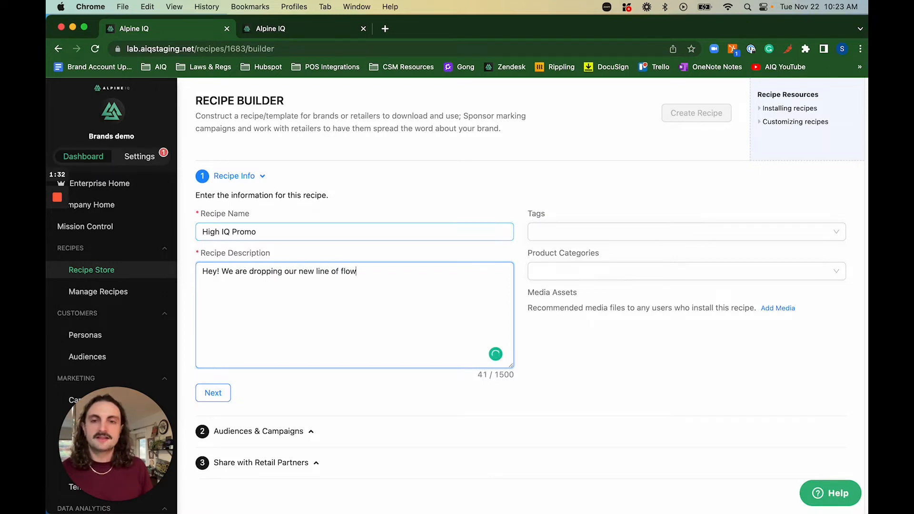
type("er. We'd l")
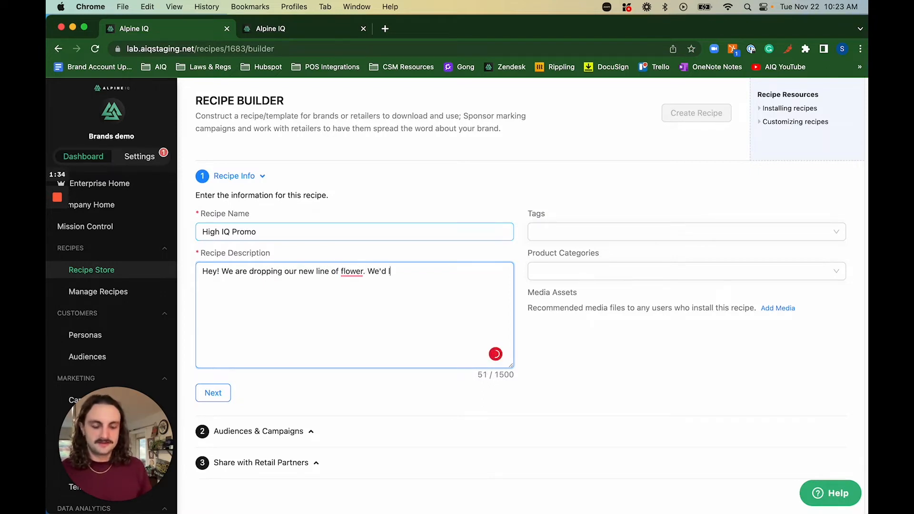
type("ove to reach yo")
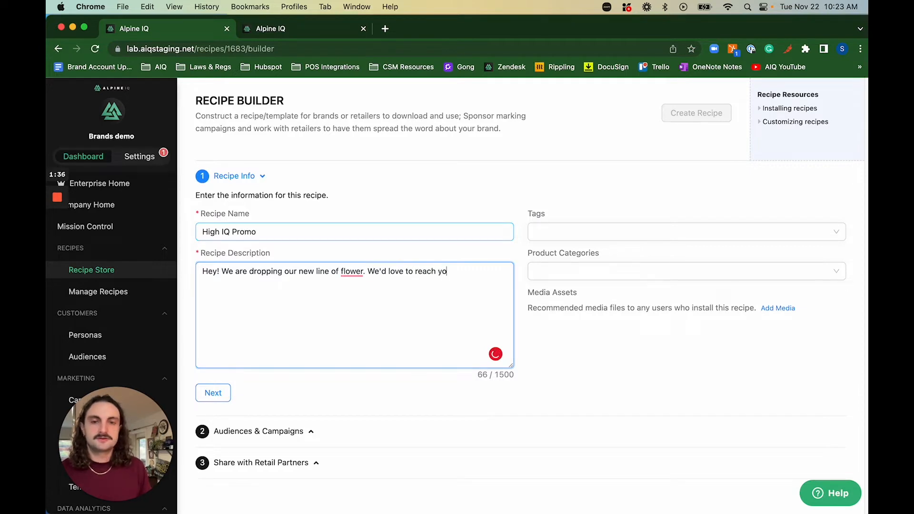
type("ur consumers w")
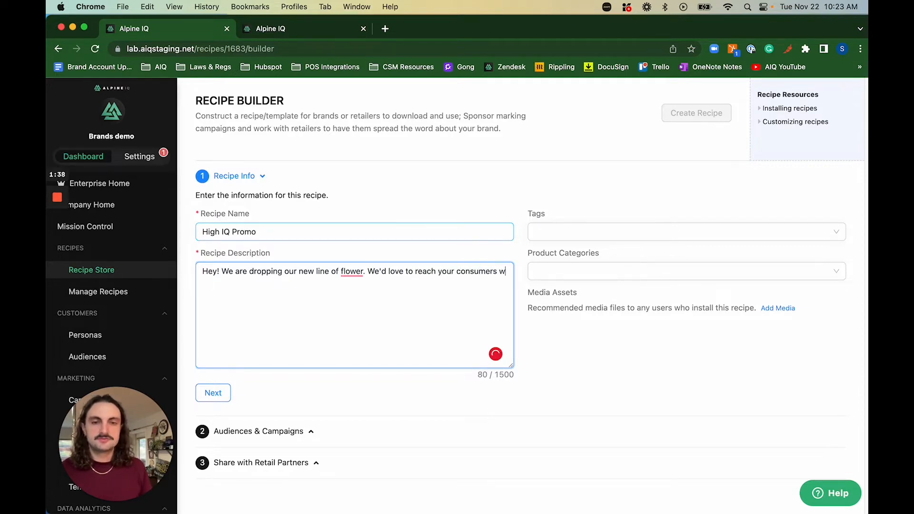
type("ith some comm")
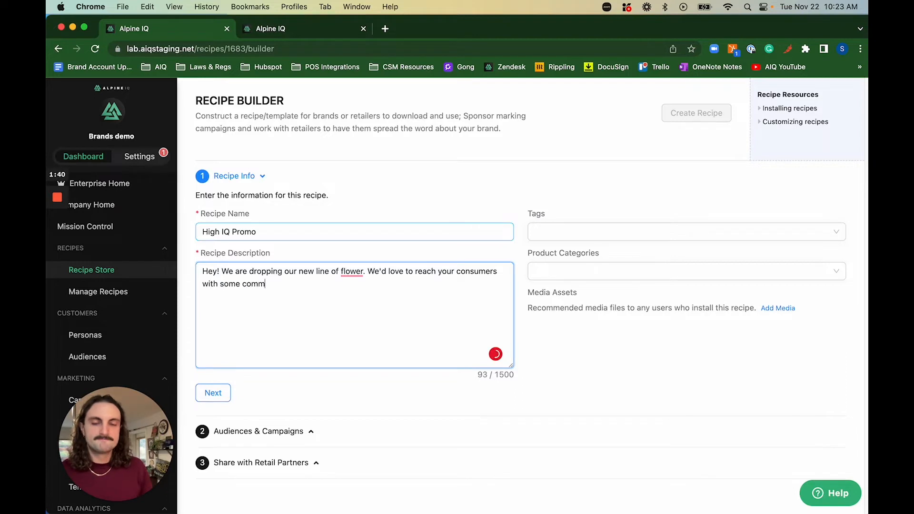
type("unication on ")
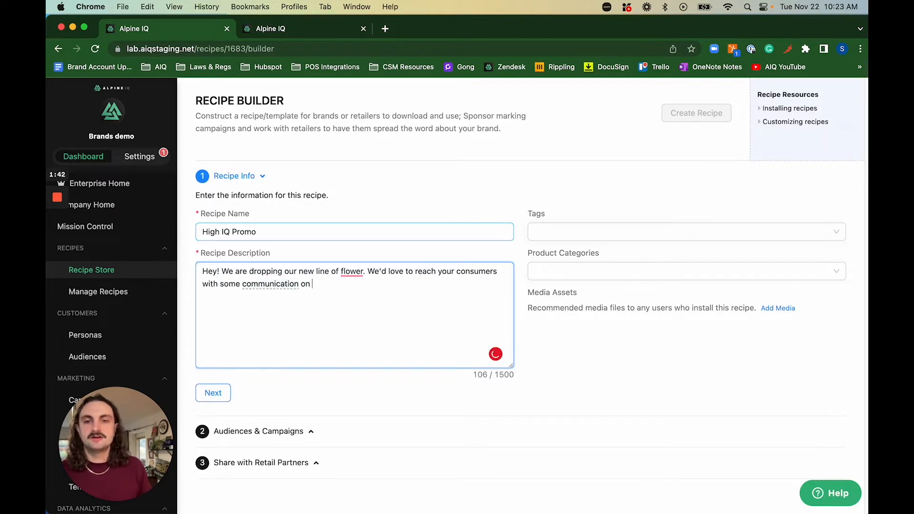
type("this new lin")
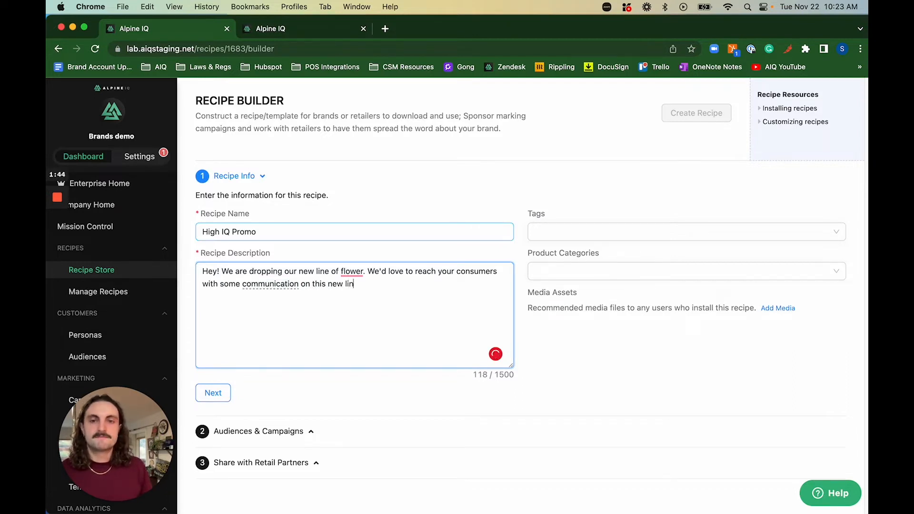
type("e or products!")
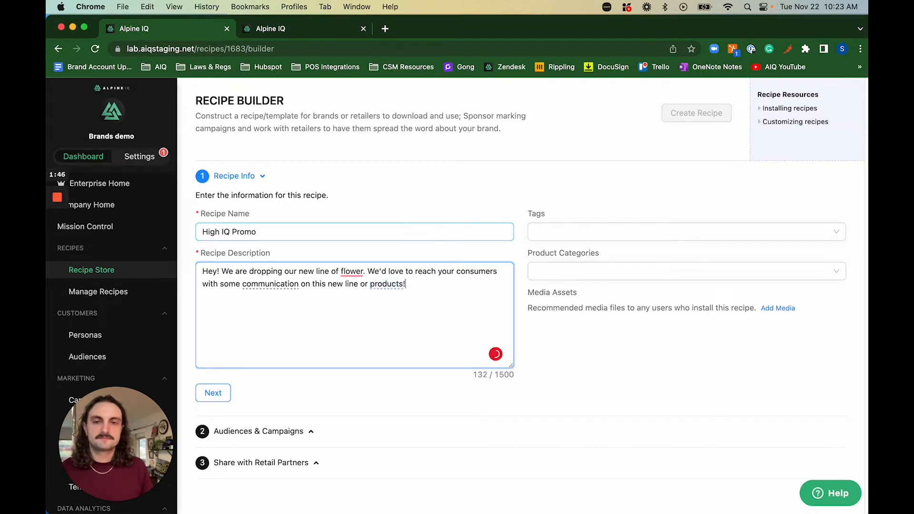
Add the Text tag and the Flower product category to the recipe.
left_click(585, 232)
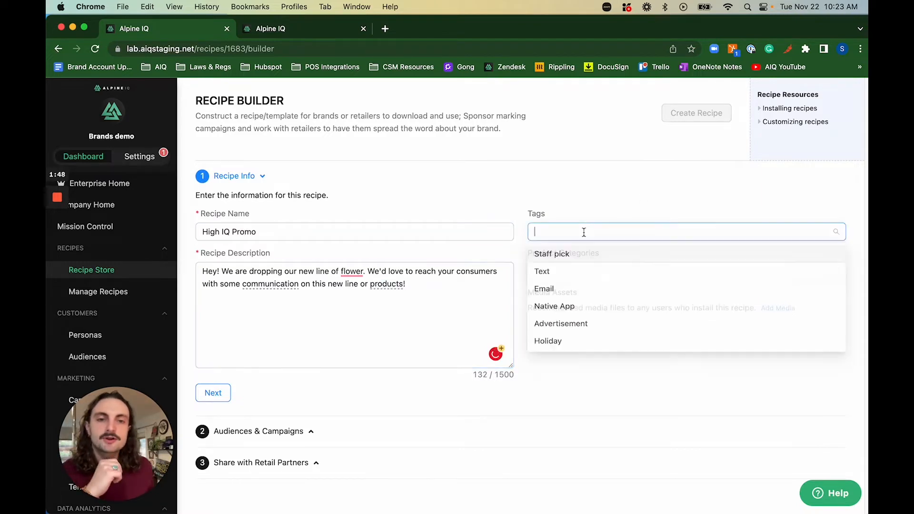
left_click(556, 275)
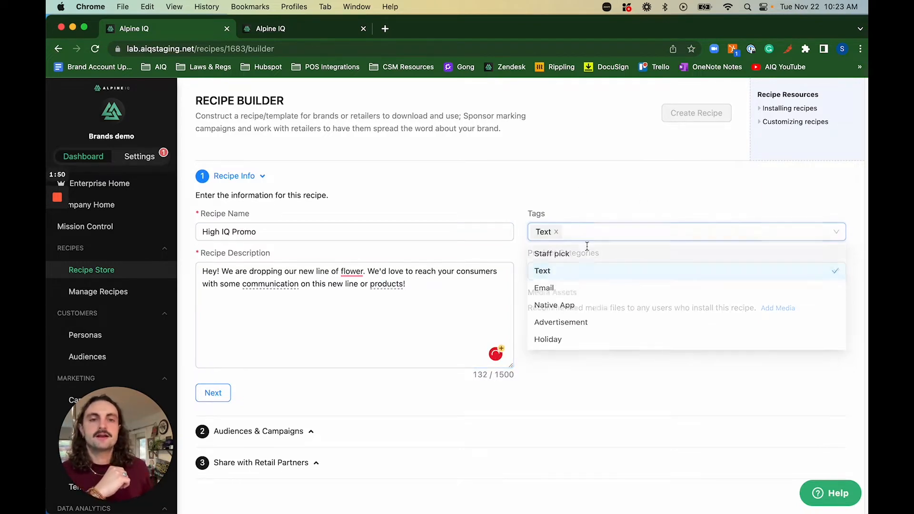
left_click(583, 274)
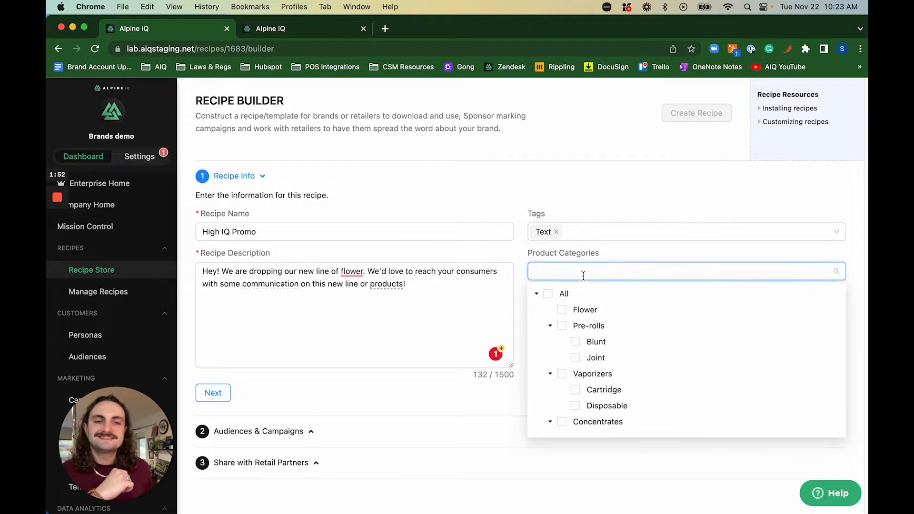
left_click(562, 310)
left_click(590, 199)
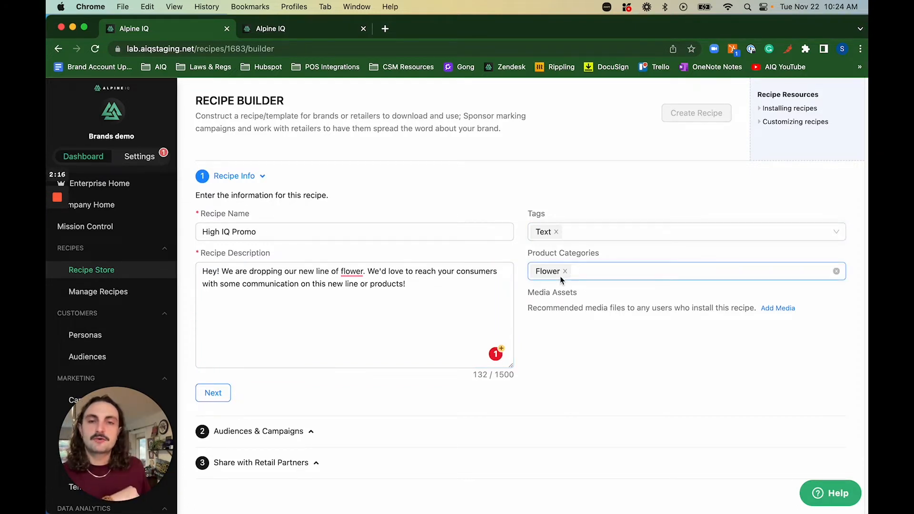
On the audiences step, include High IQ Promotional Group and open a new-audience form.
left_click(213, 392)
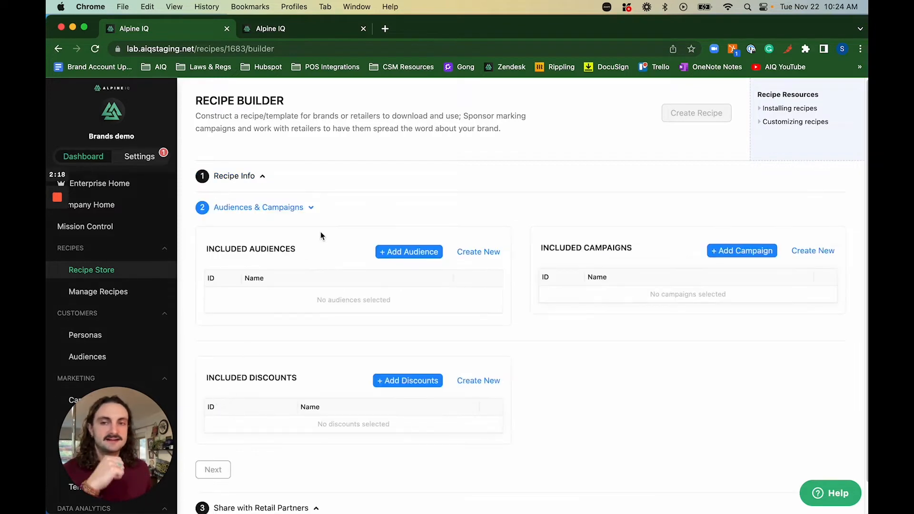
scroll(324, 232, "down", 1)
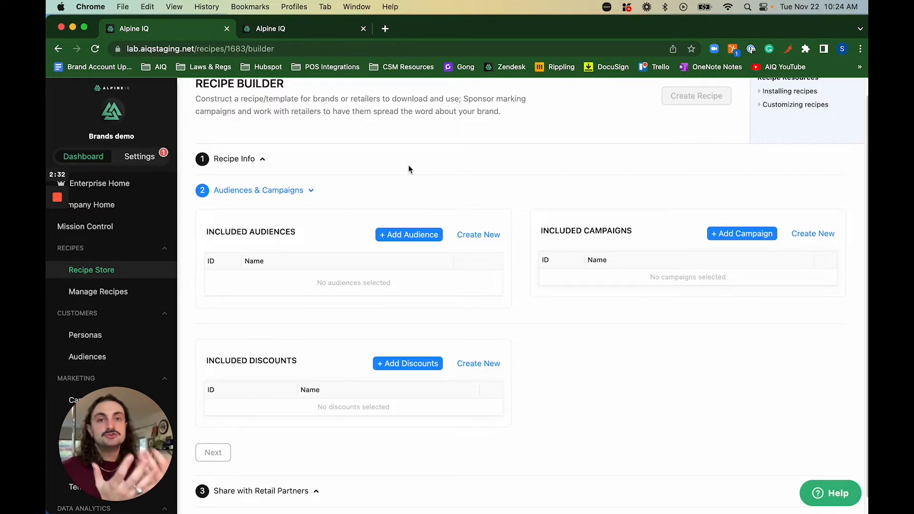
left_click(413, 234)
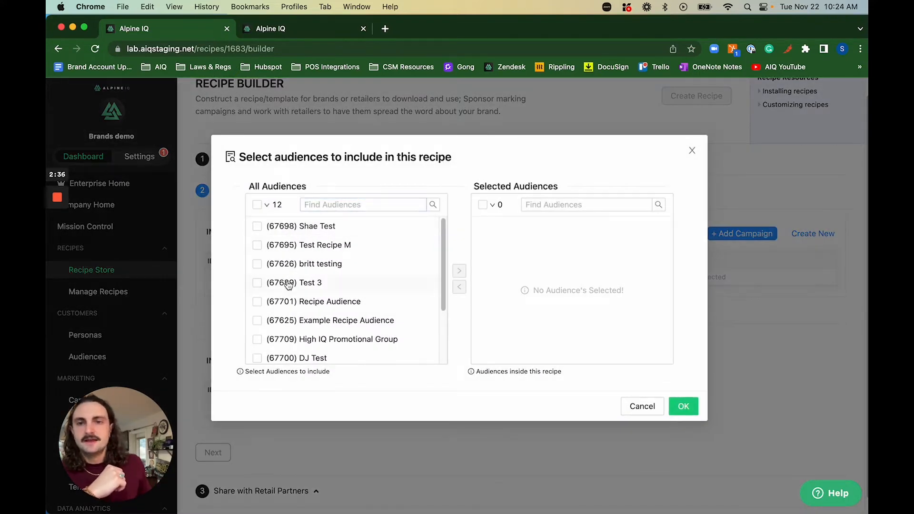
left_click(257, 339)
left_click(459, 272)
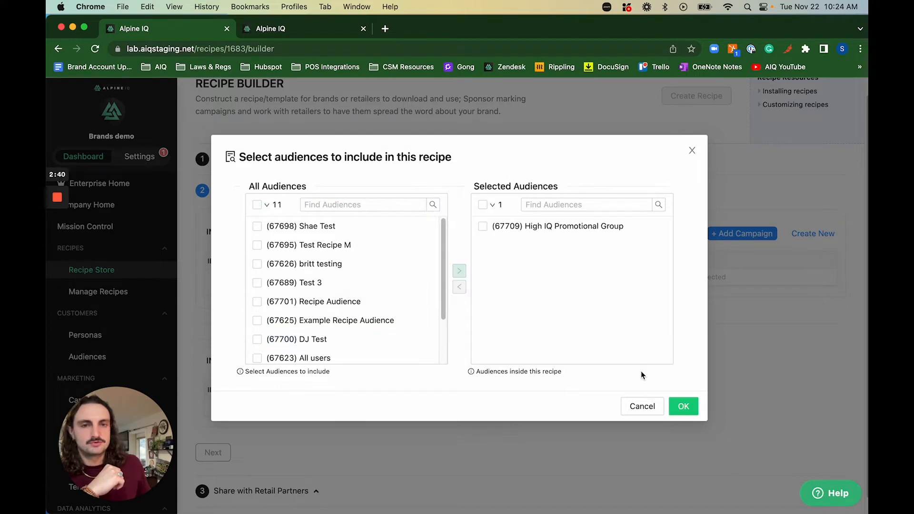
left_click(683, 406)
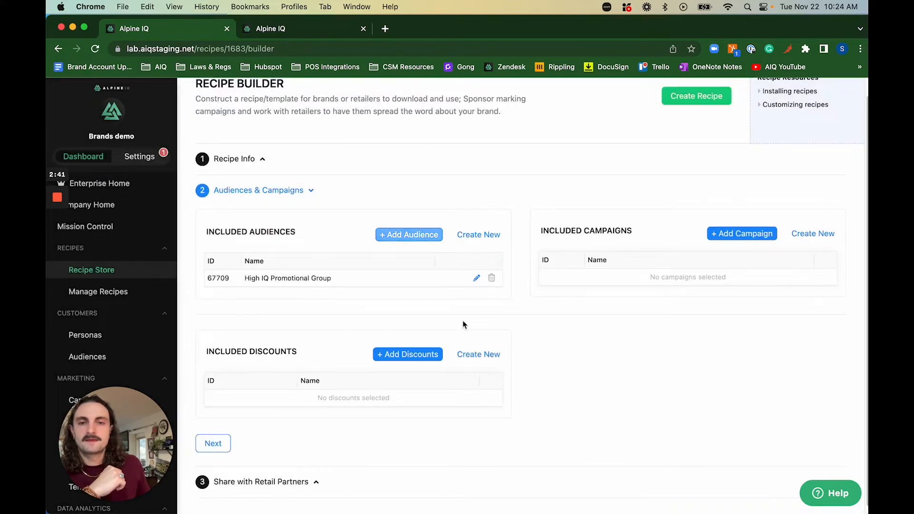
left_click(472, 236)
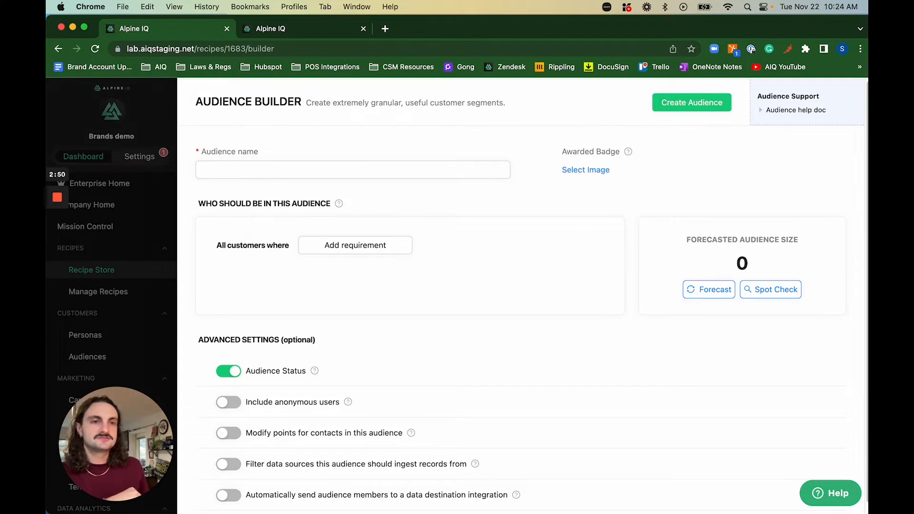
Close the audience and campaign builders without creating anything.
left_click(167, 298)
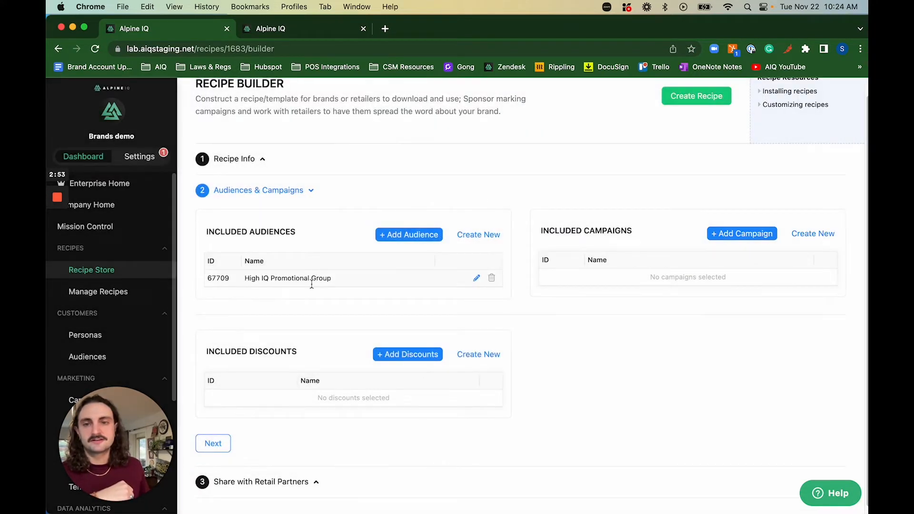
left_click(809, 234)
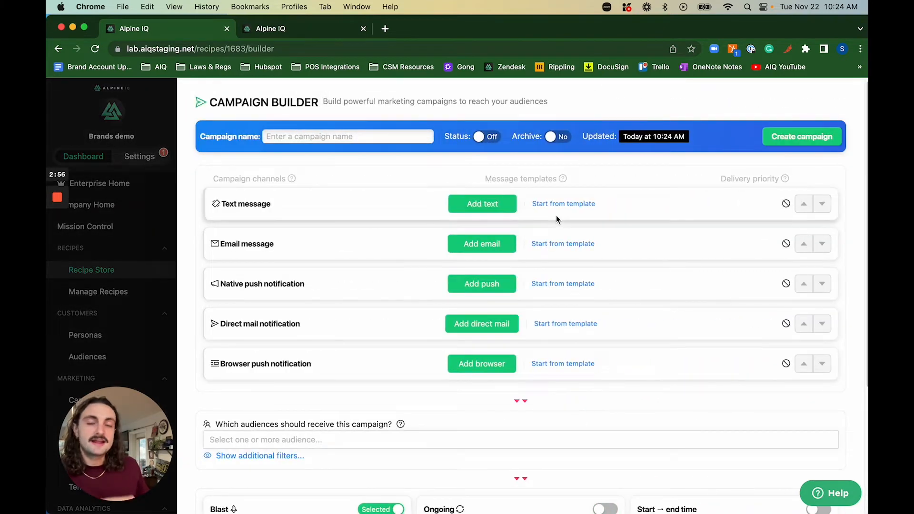
left_click(167, 336)
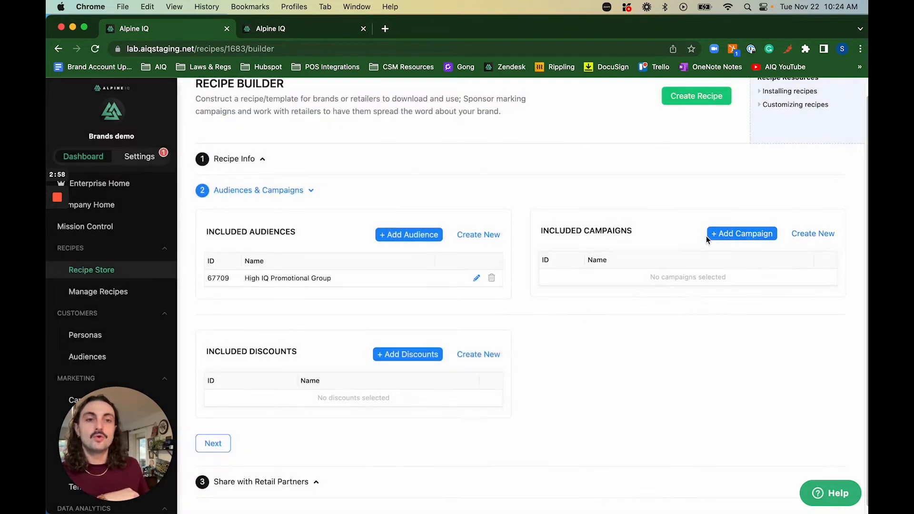
Search 'flo' and include campaign High IQ New Flower Drop (72932) in the recipe.
left_click(709, 234)
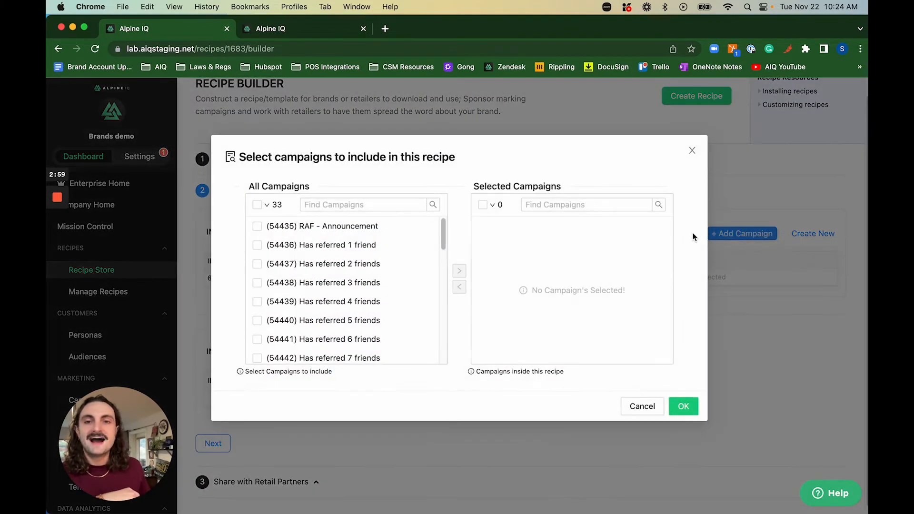
left_click(374, 199)
type("pro")
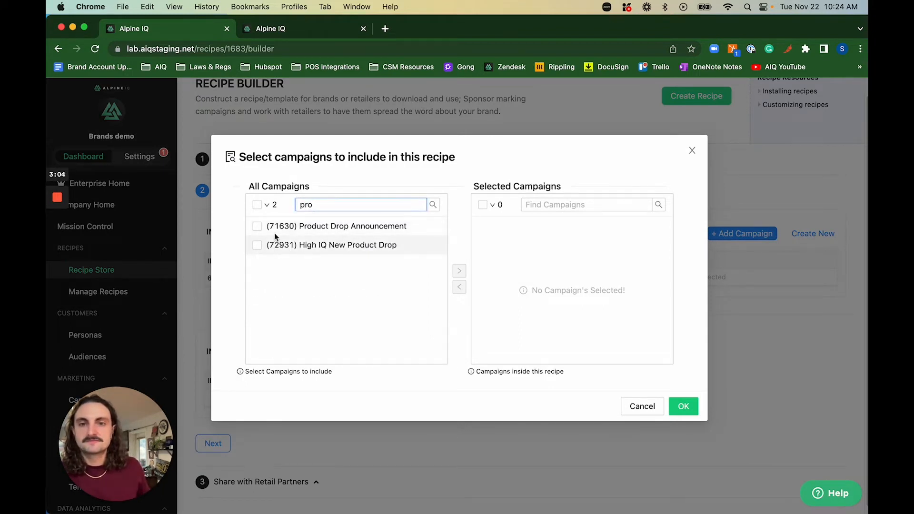
key("BackSpace")
key("BackSpace")
key("BackSpace")
type("flo")
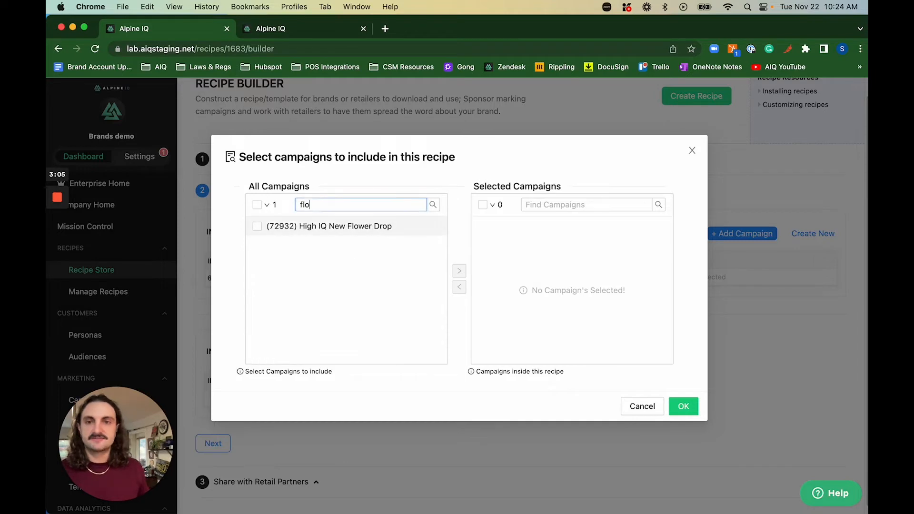
left_click(269, 232)
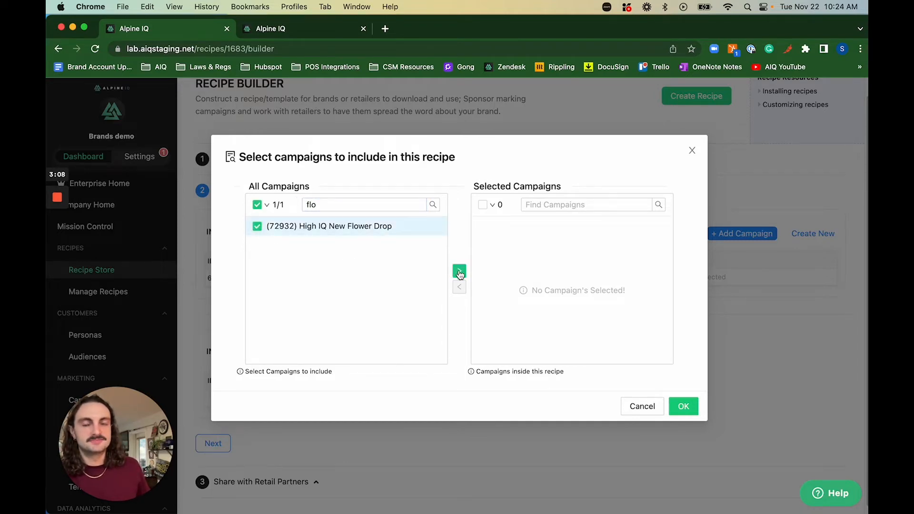
left_click(460, 273)
left_click(684, 405)
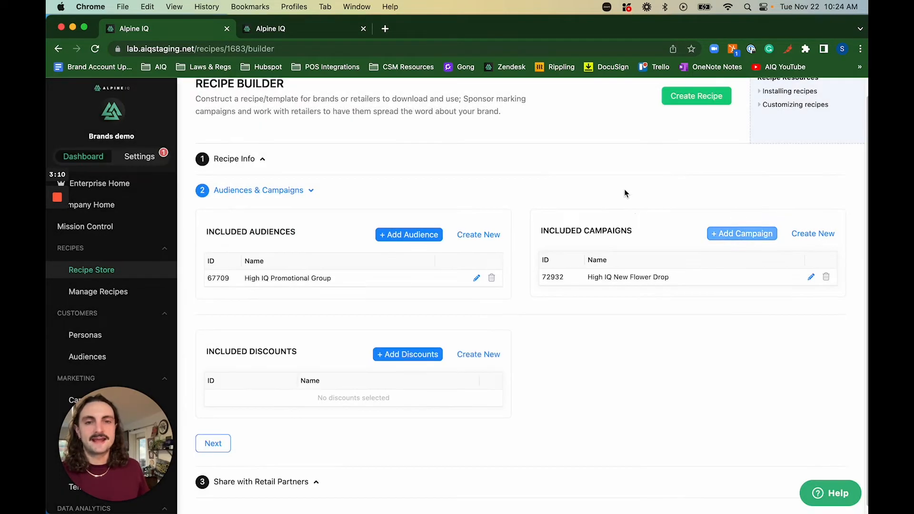
Go past Included Discounts to step 3, Share with Retail Partners.
scroll(414, 265, "down", 1)
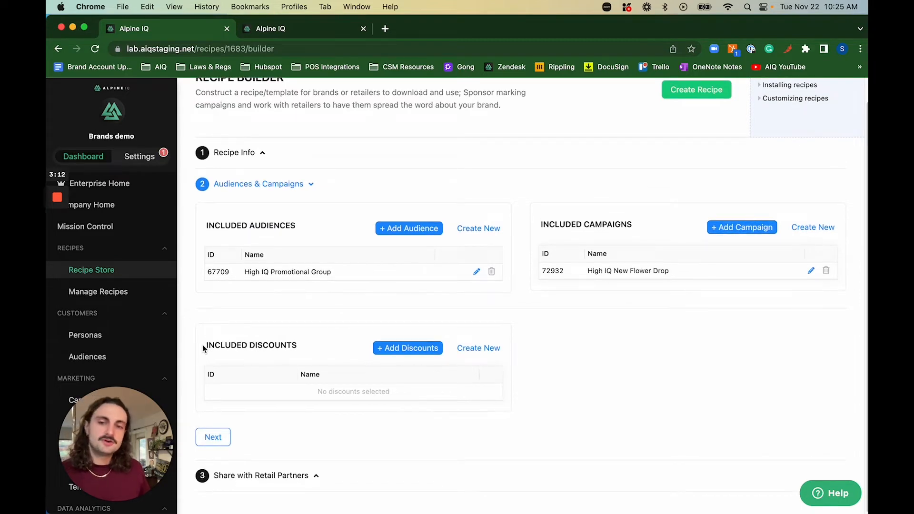
left_click_drag(204, 345, 296, 346)
left_click(314, 348)
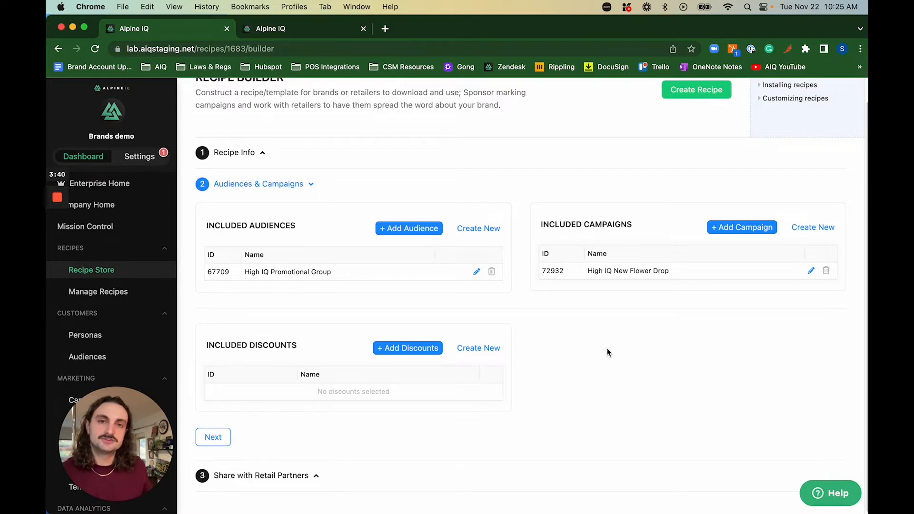
left_click(213, 437)
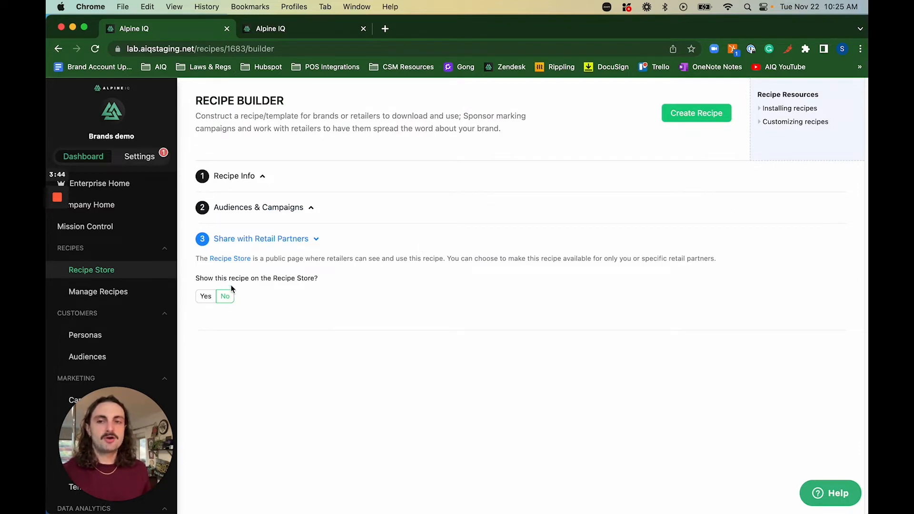
Answer Yes to 'Show this recipe on the Recipe Store?'.
left_click_drag(197, 276, 347, 280)
left_click(347, 280)
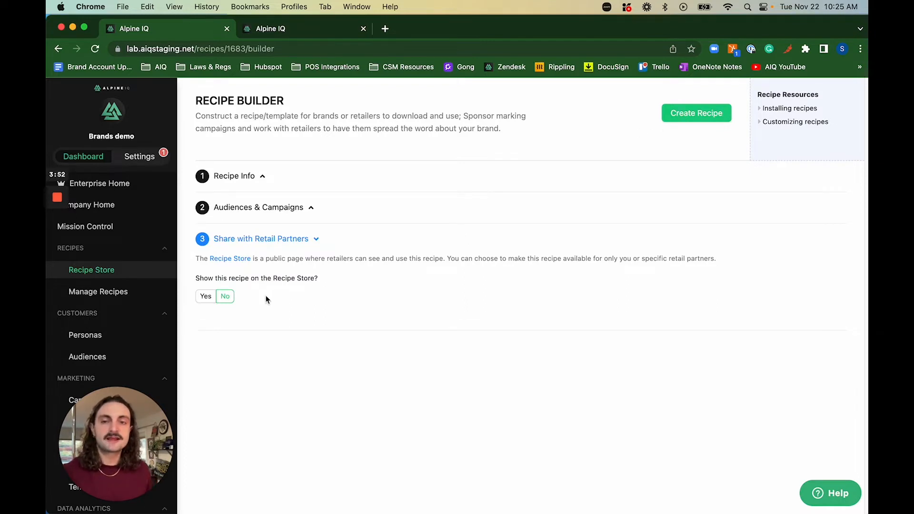
left_click(199, 296)
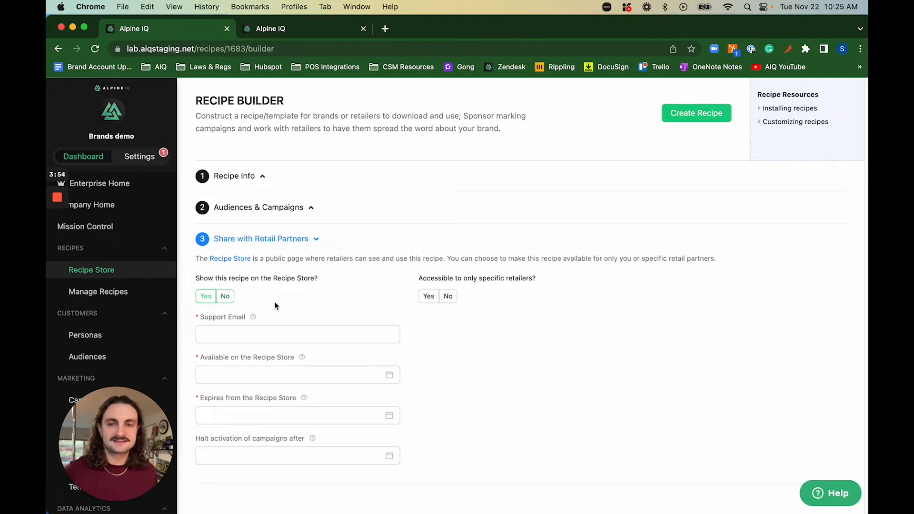
left_click(275, 326)
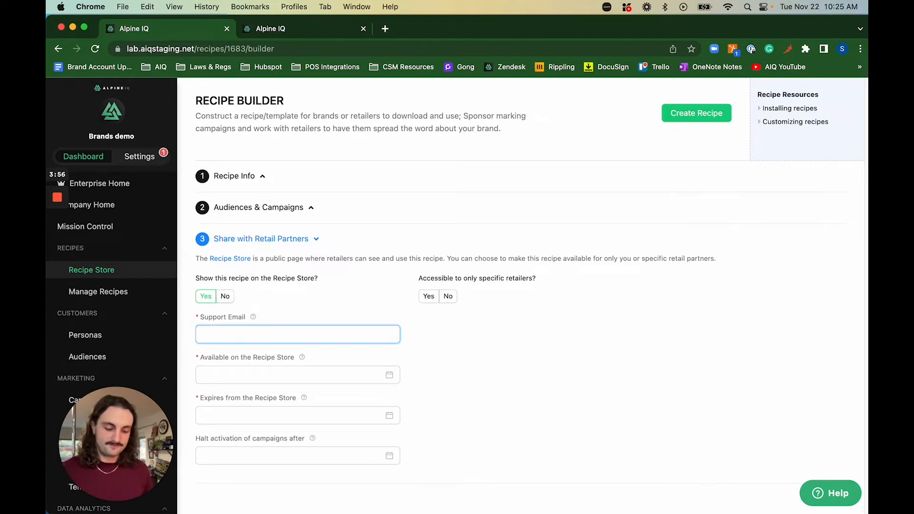
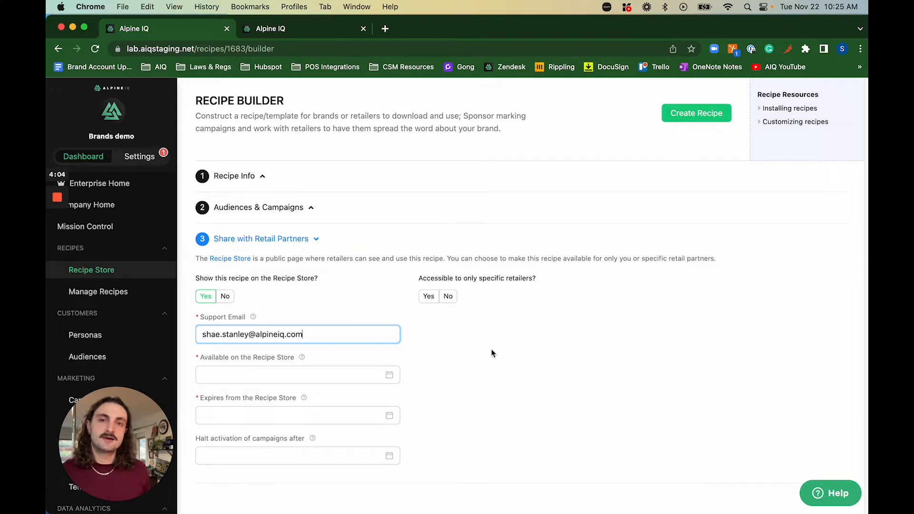
Enter the recipe's support email address.
left_click_drag(304, 335, 203, 336)
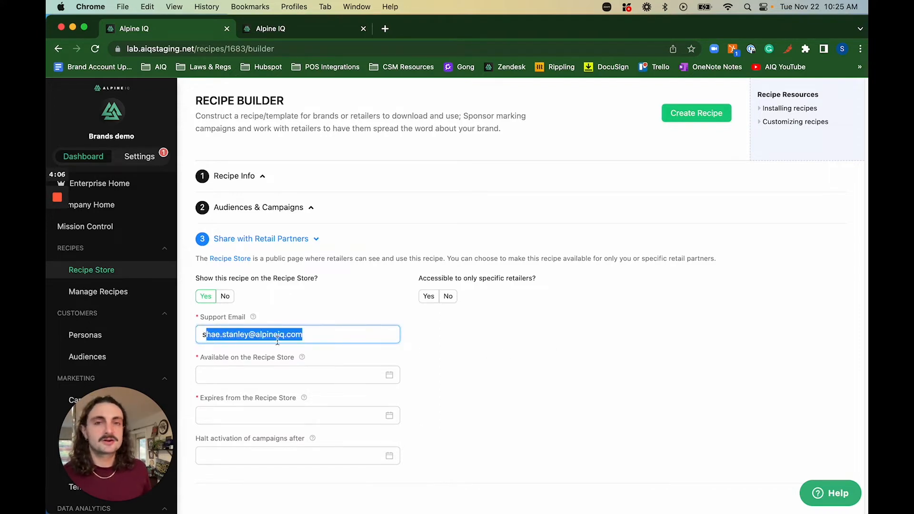
left_click(527, 350)
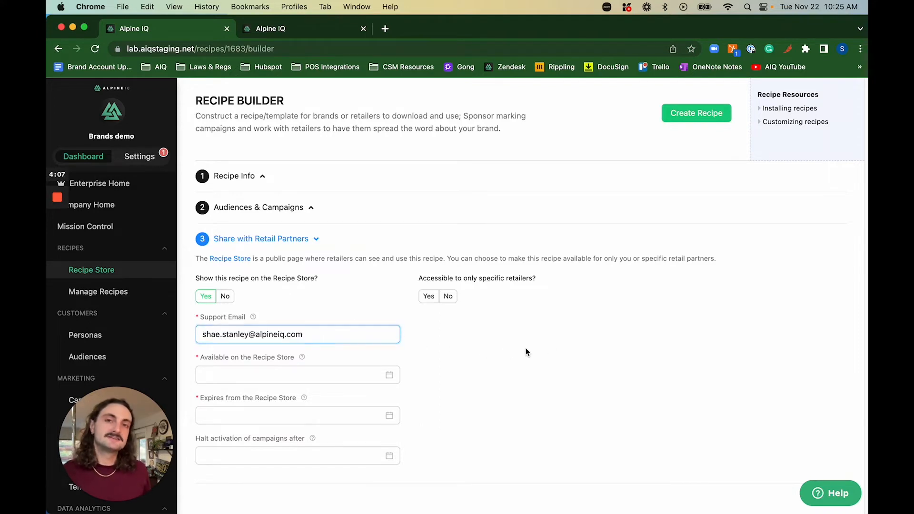
Set availability to Nov 21, 2022 10am and Recipe Store expiry to Nov 29, 2022 10am.
left_click(303, 374)
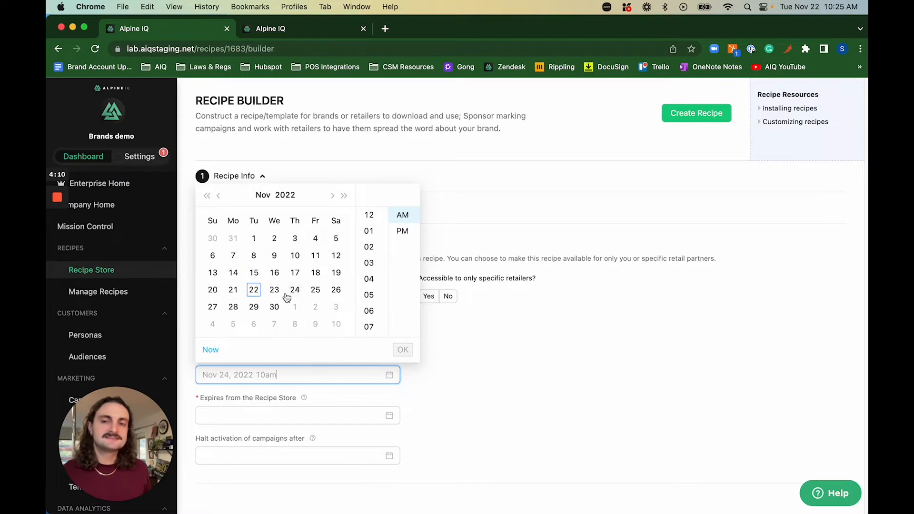
left_click(227, 293)
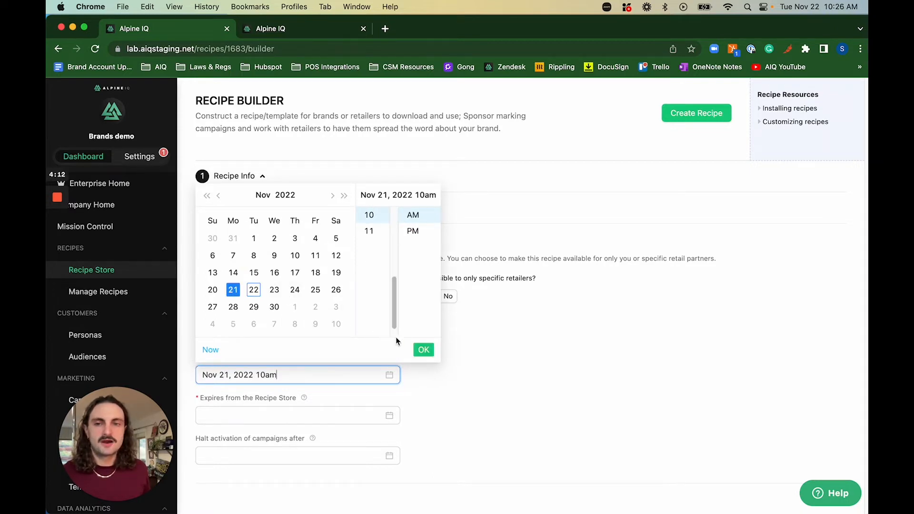
left_click(423, 350)
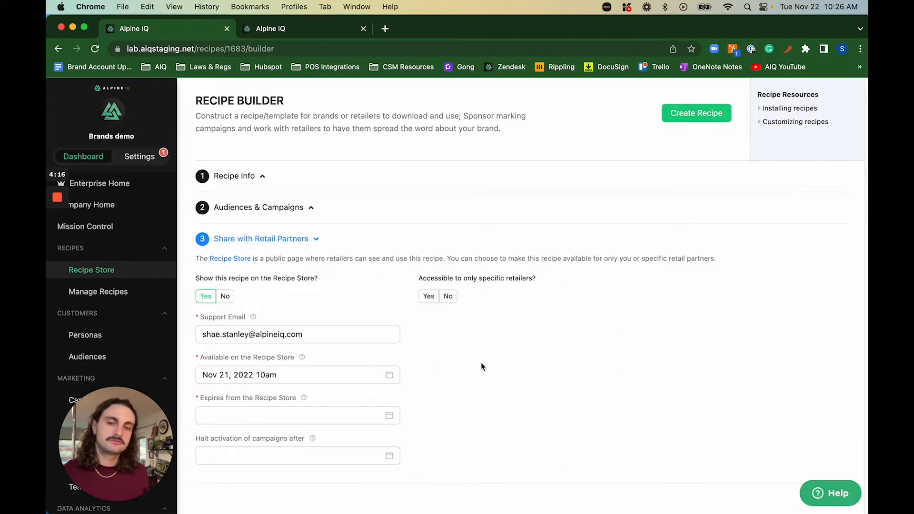
left_click_drag(201, 398, 334, 399)
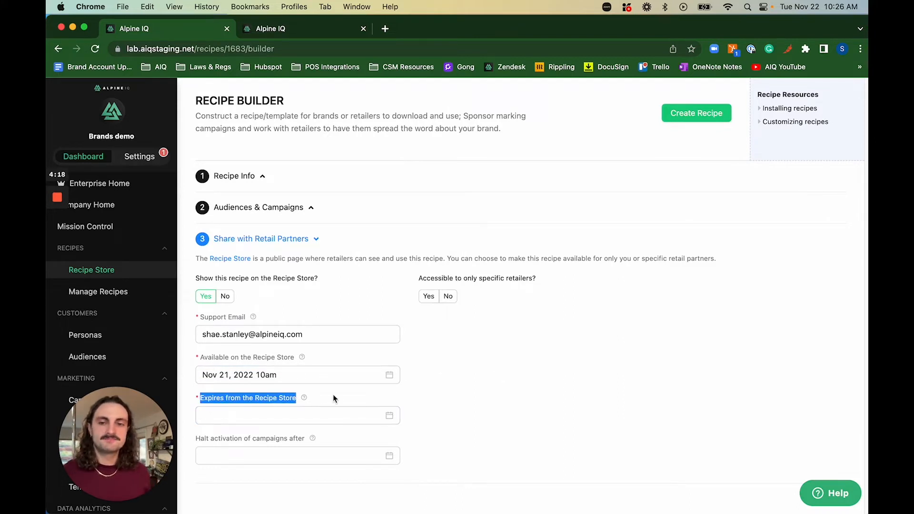
left_click(316, 416)
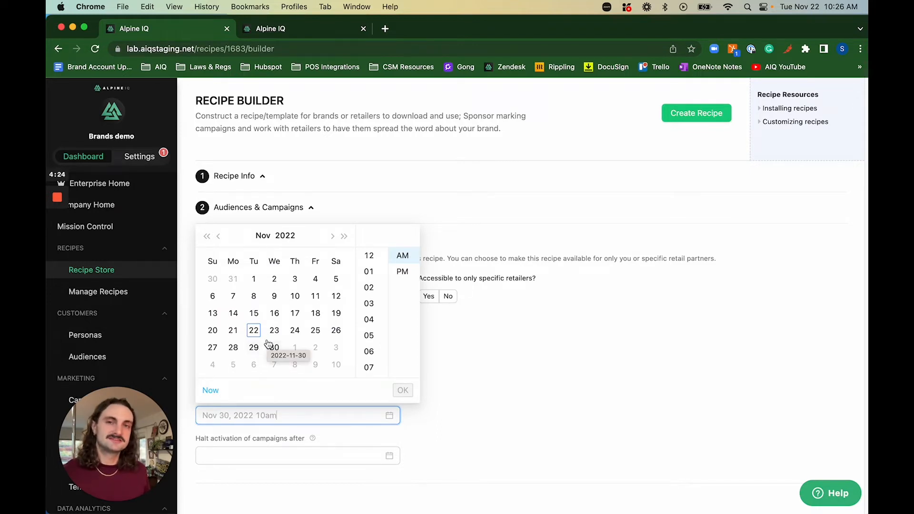
left_click(254, 347)
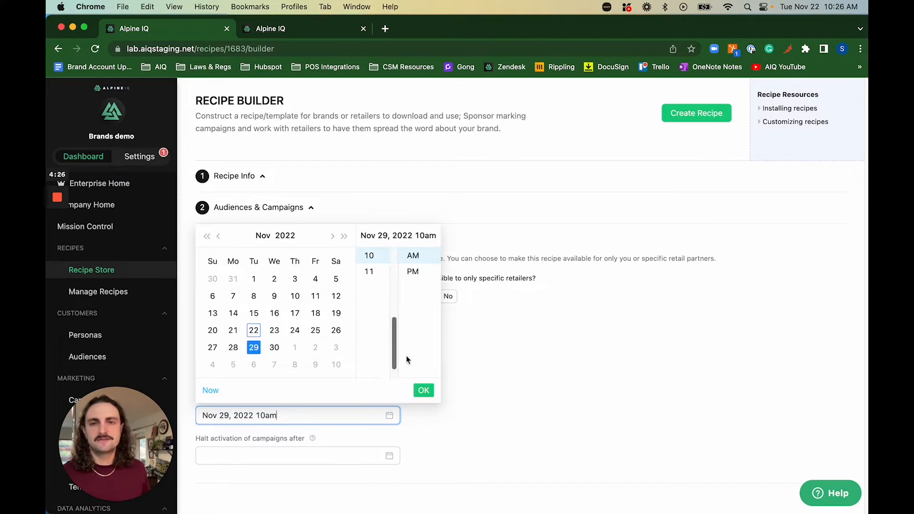
left_click(423, 390)
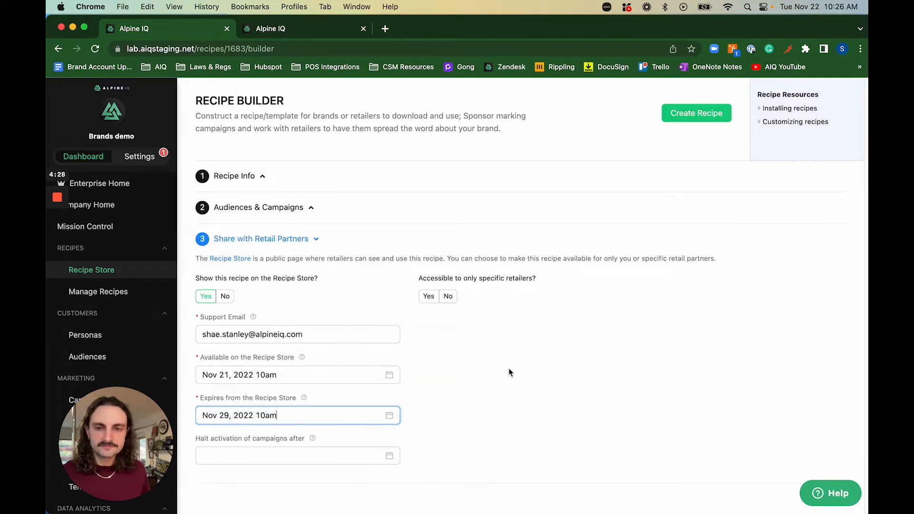
Set campaign activation to halt on Nov 29, 2022 10am.
left_click_drag(200, 447, 501, 436)
left_click(498, 436)
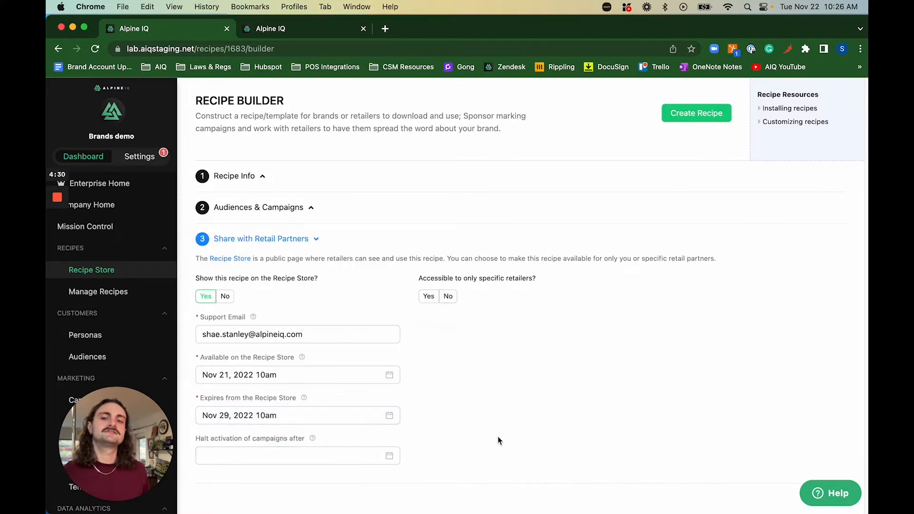
left_click(347, 456)
left_click(254, 387)
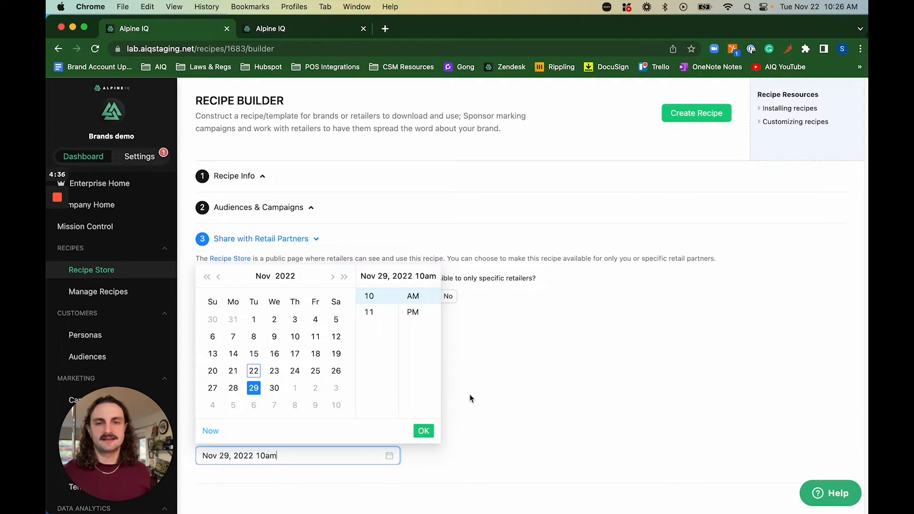
left_click(424, 431)
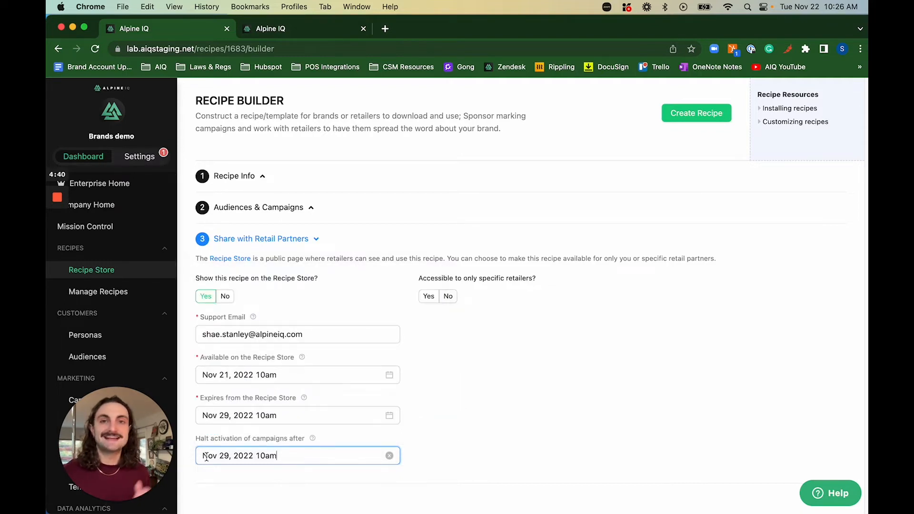
left_click(547, 320)
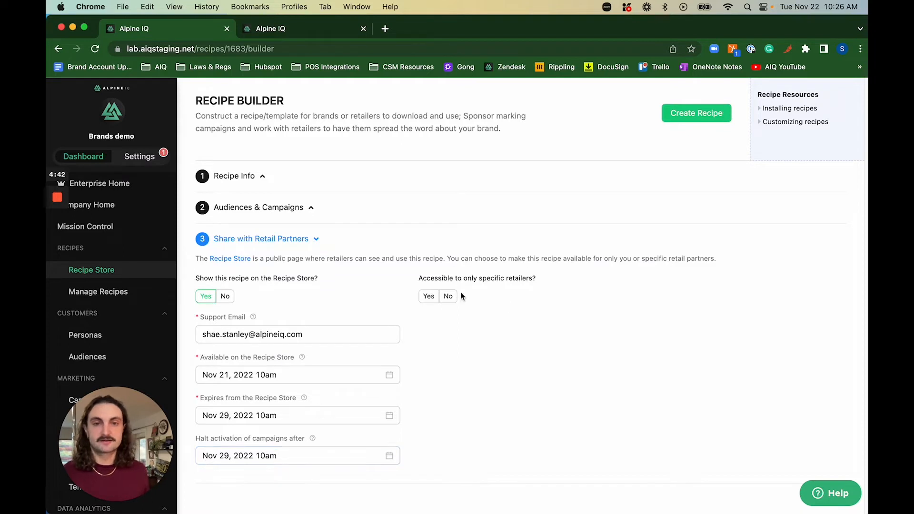
left_click_drag(420, 278, 572, 278)
left_click(572, 278)
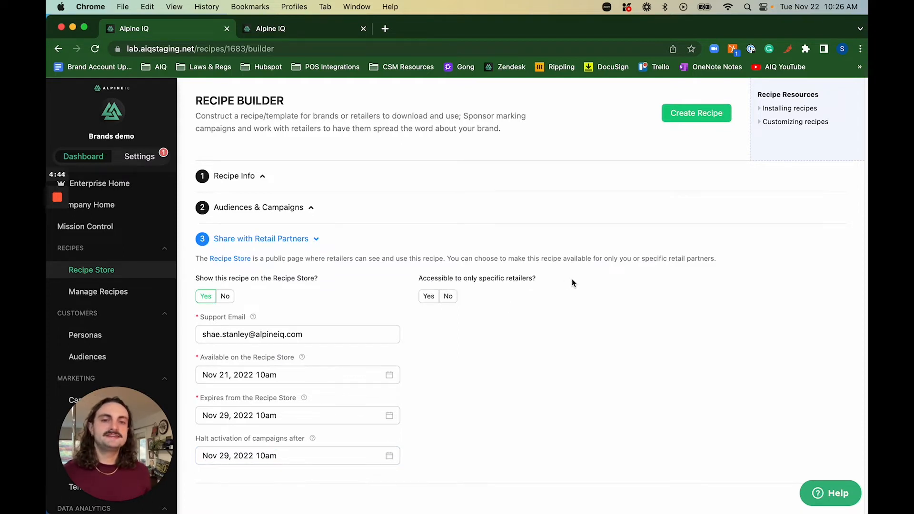
Restrict the recipe to specific retailers: High IQ with all 3 stores.
left_click(430, 298)
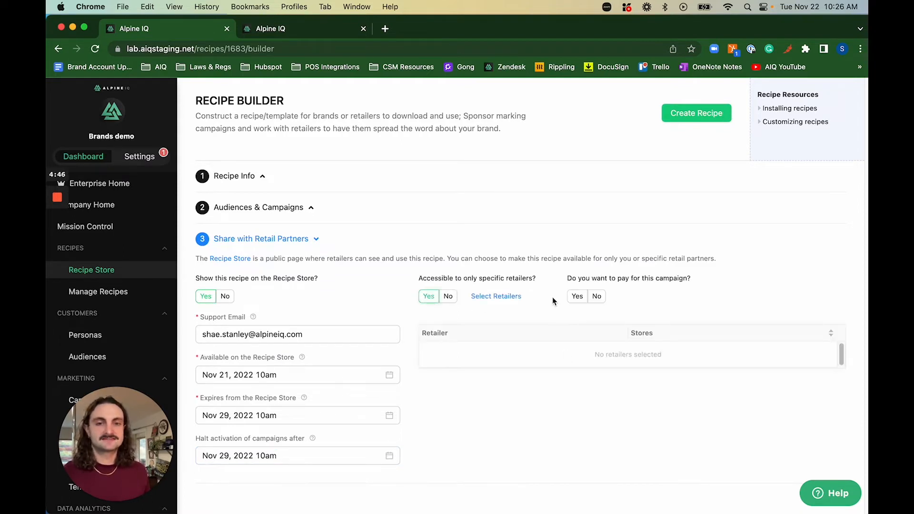
left_click(494, 297)
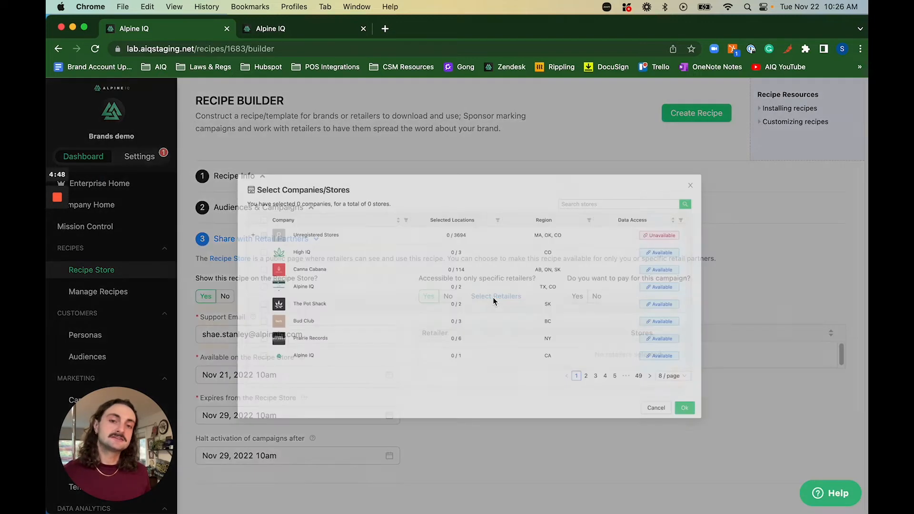
left_click(166, 234)
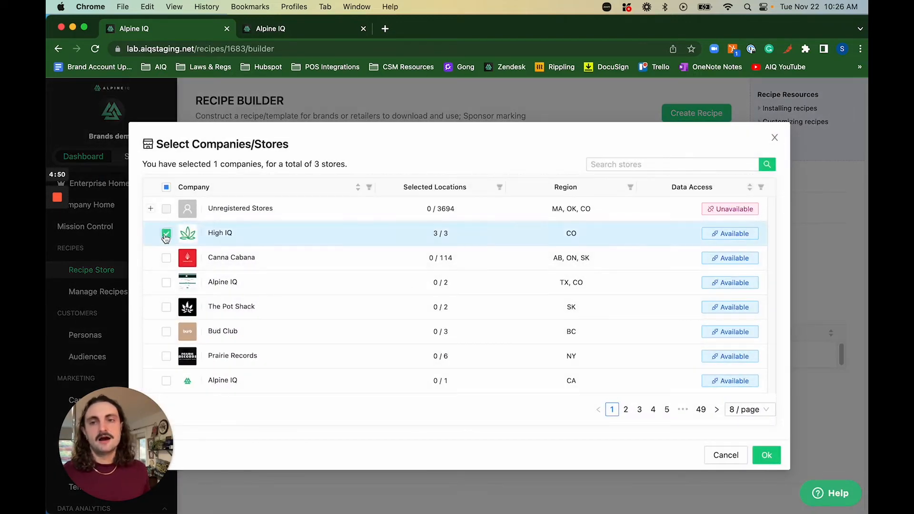
left_click(765, 455)
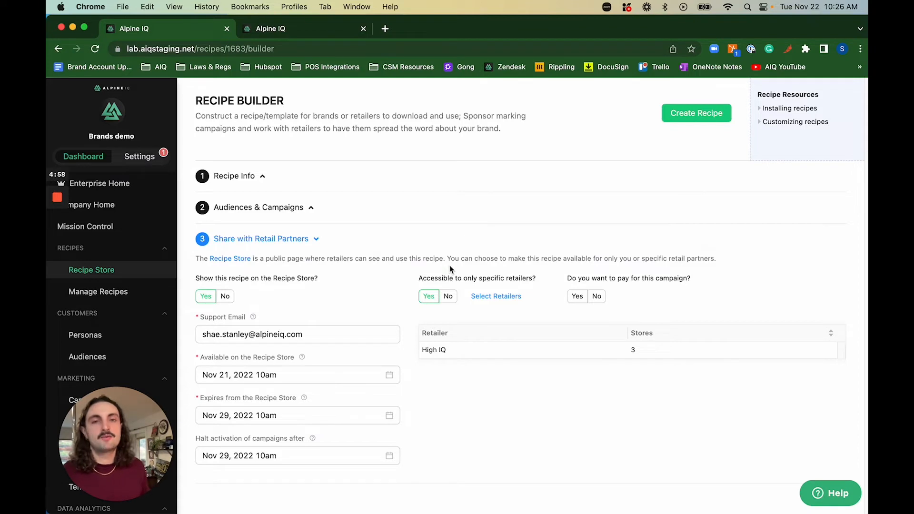
left_click_drag(419, 350, 473, 350)
left_click(474, 349)
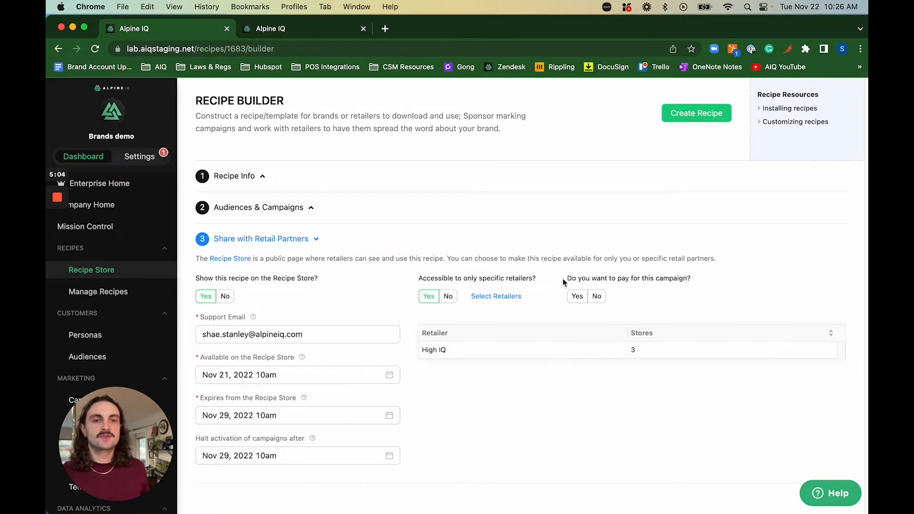
Answer No to 'Do you want to pay for this campaign?'.
left_click_drag(563, 279, 713, 279)
left_click(716, 279)
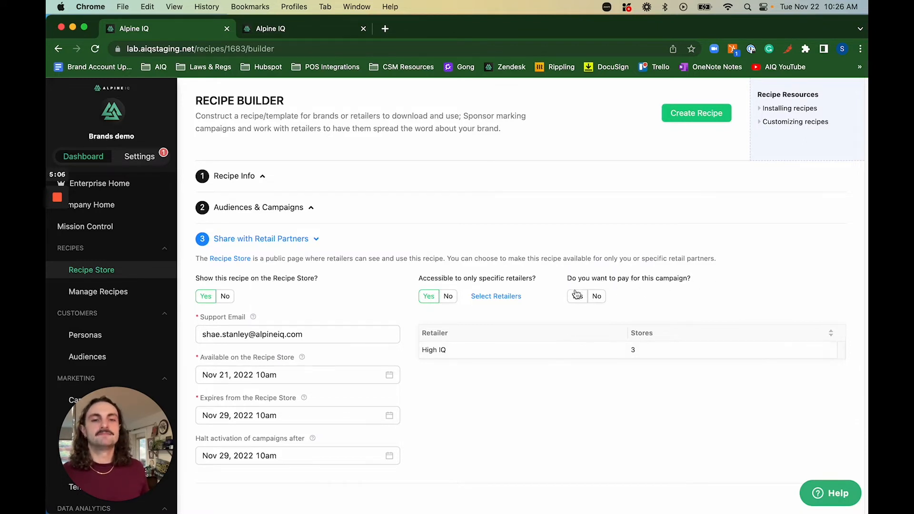
left_click(600, 299)
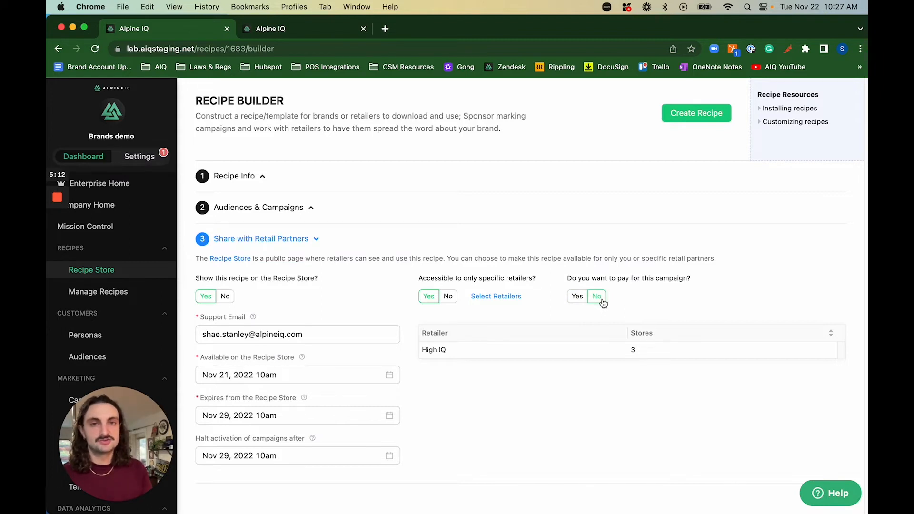
Choose to pay for the campaign and skip a per-retailer max budget.
left_click(580, 298)
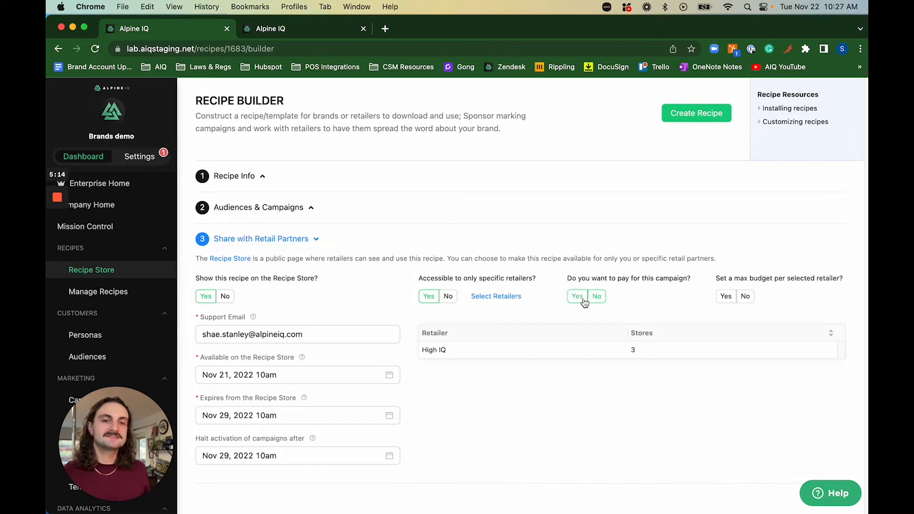
left_click_drag(706, 274, 840, 280)
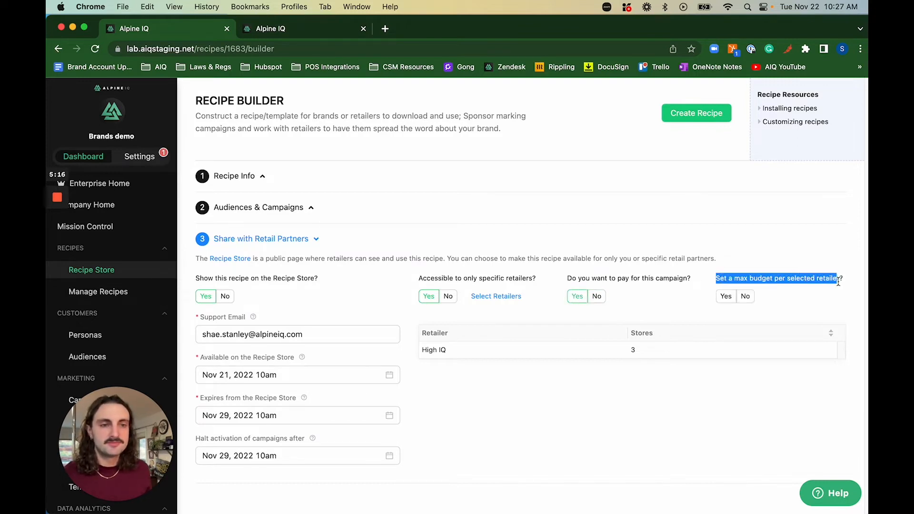
left_click(796, 247)
left_click(744, 296)
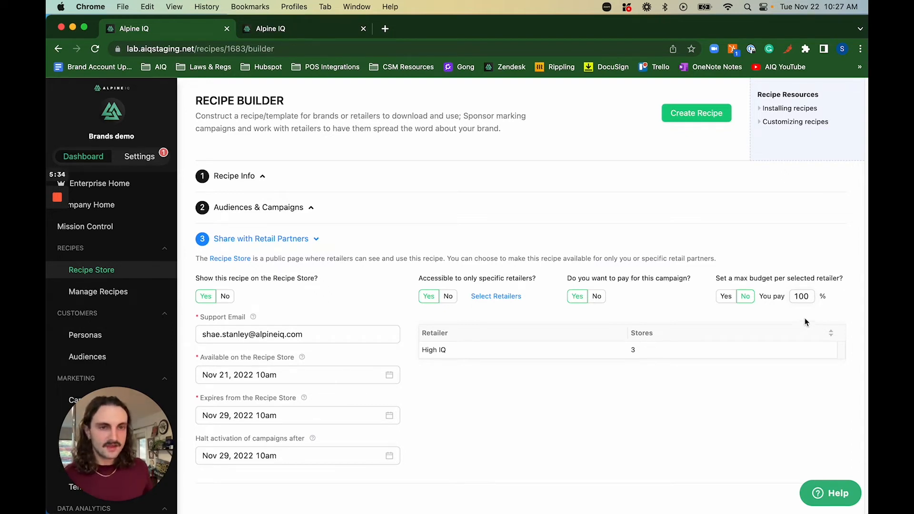
Change the brand's pay share to 50%, then back to 100%.
left_click(794, 295)
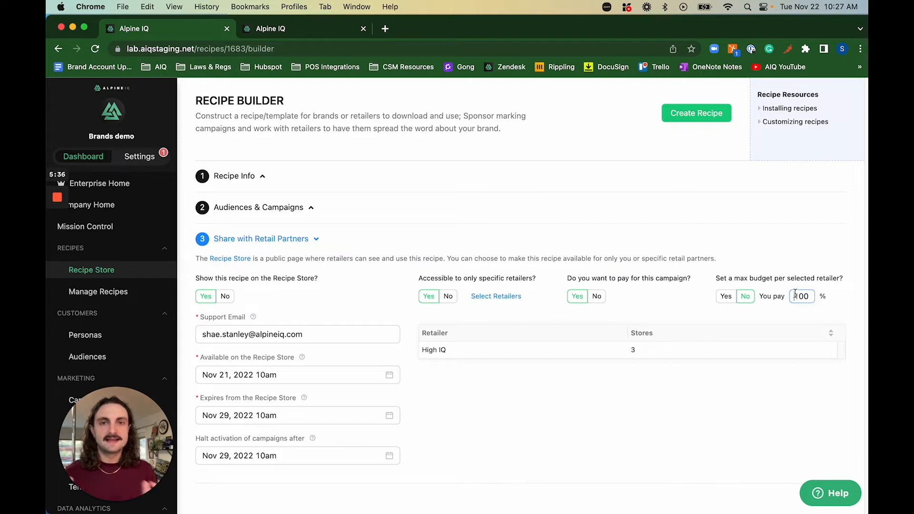
double_click(795, 295)
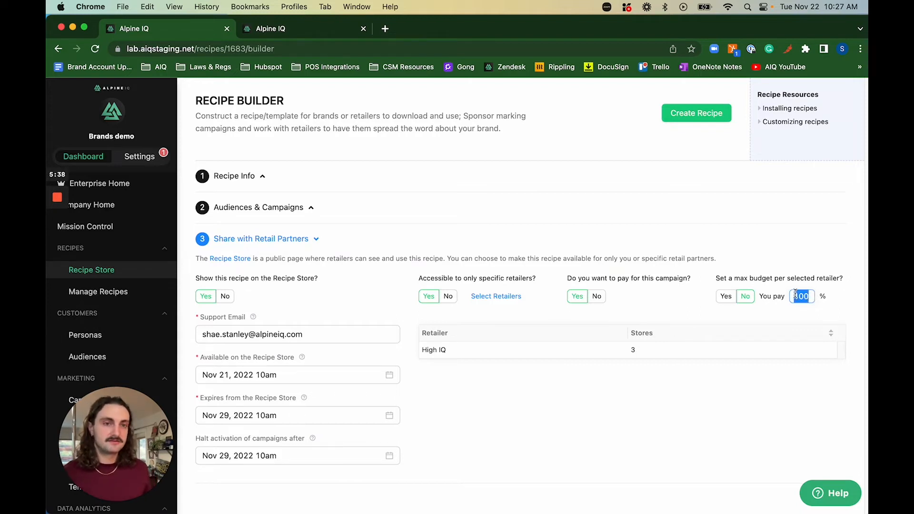
type("50")
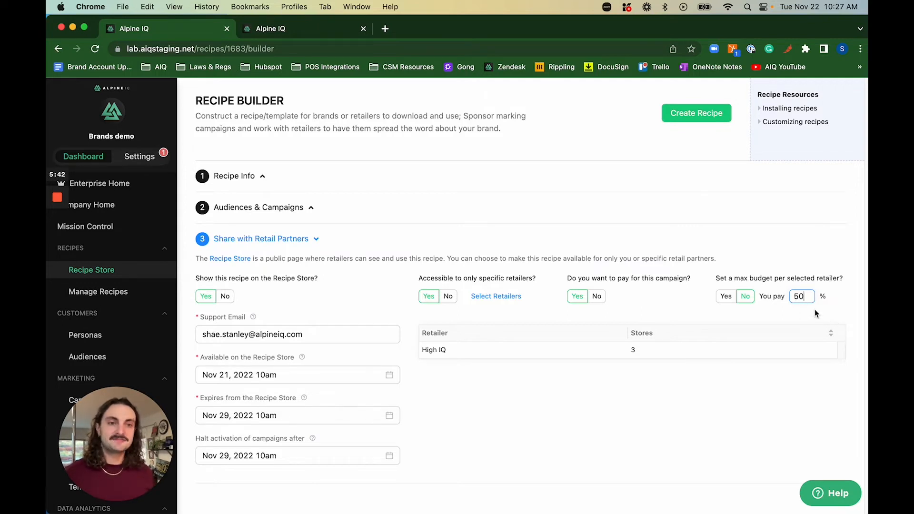
double_click(798, 296)
type("100")
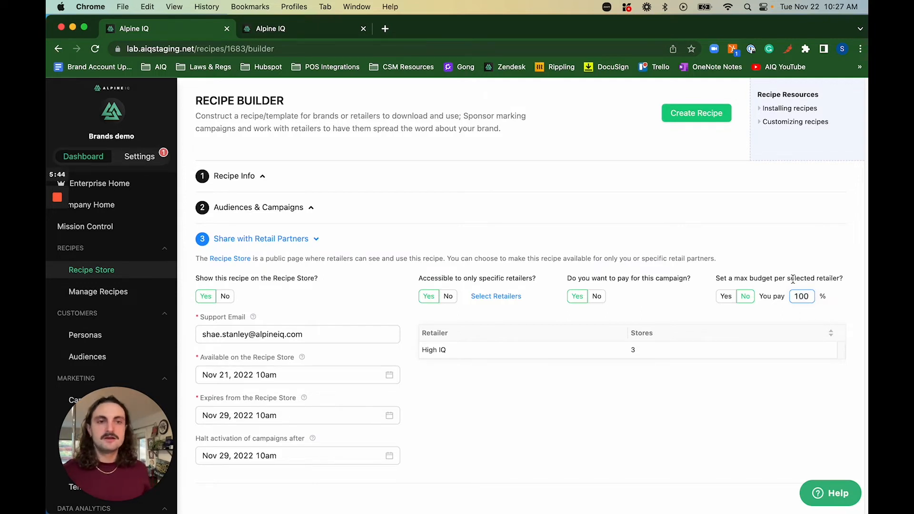
Leave the per-retailer max budget off, create the recipe and go live on Recipe Store.
left_click(726, 296)
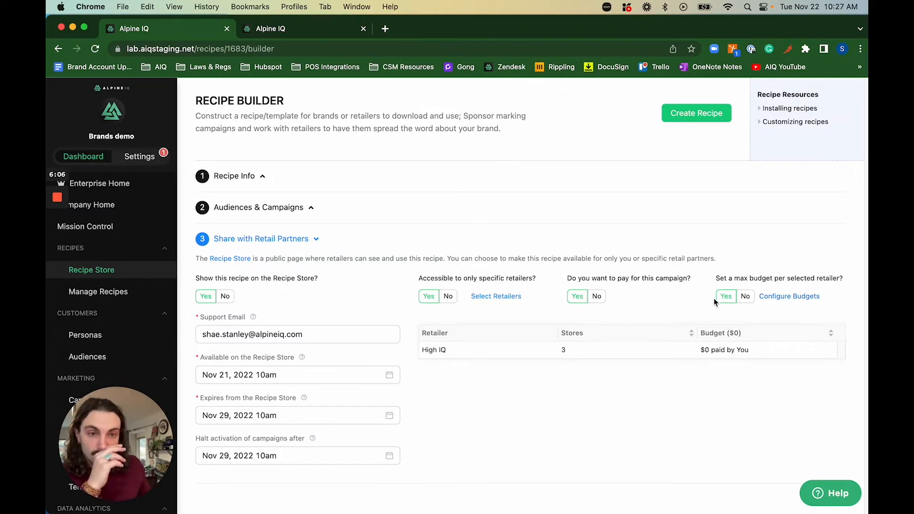
left_click(749, 298)
left_click_drag(567, 280, 852, 283)
left_click(698, 281)
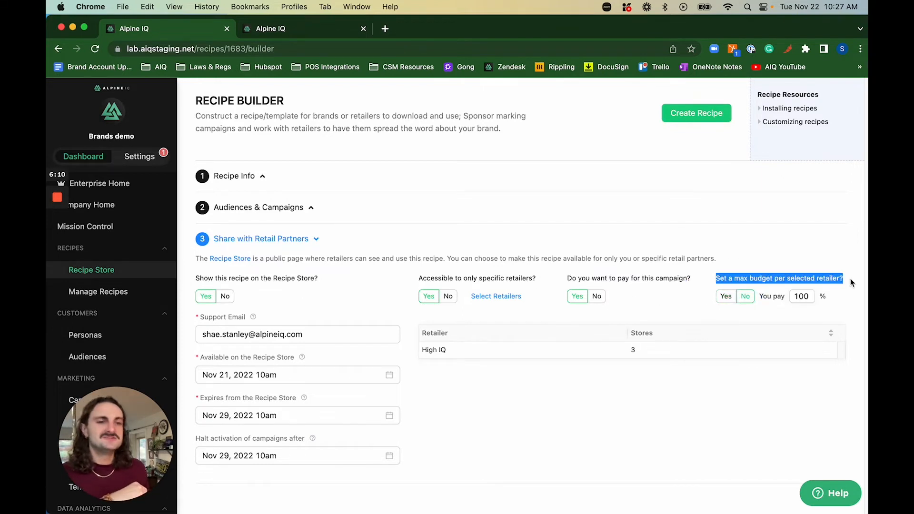
left_click(789, 249)
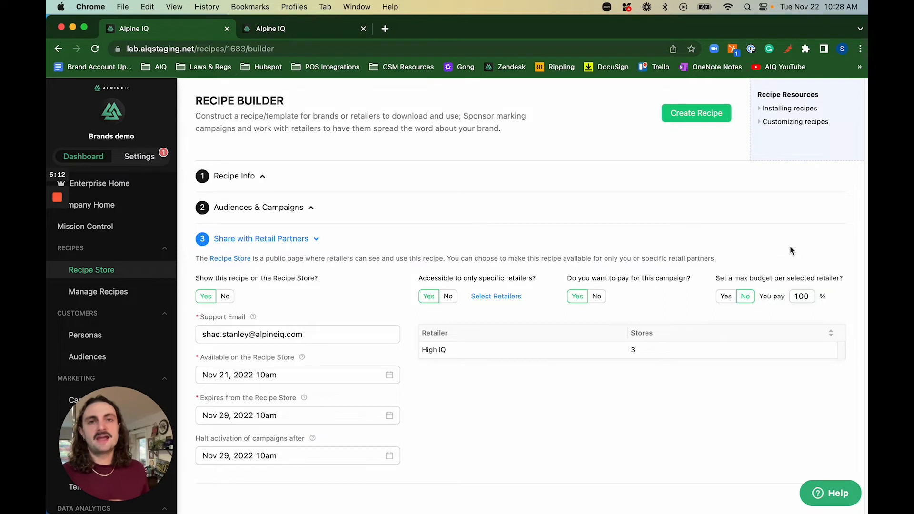
left_click(693, 119)
left_click(692, 223)
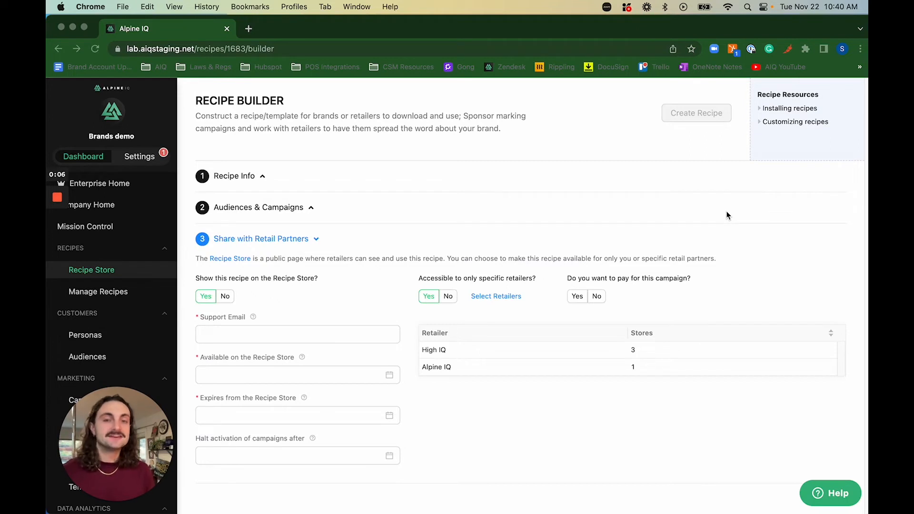
Answer Yes to paying for the campaign and No to a per-retailer max budget, keeping 100%.
left_click(596, 208)
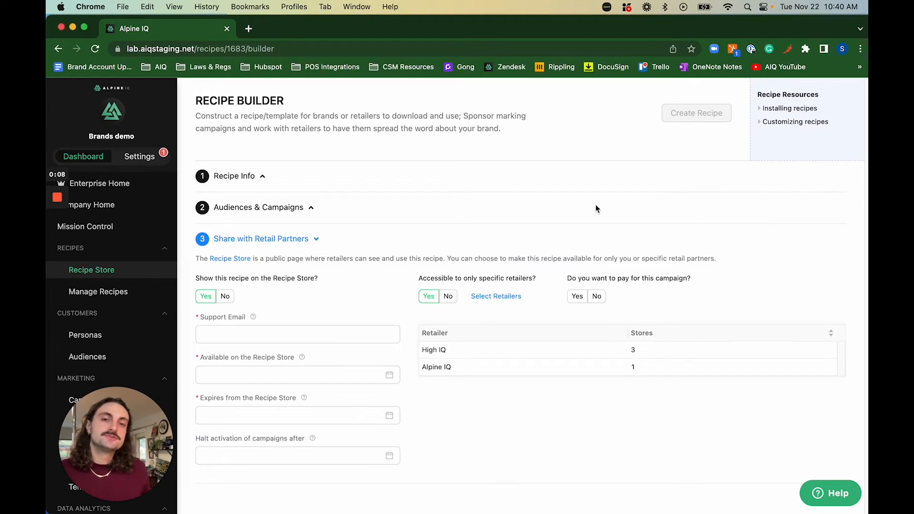
left_click_drag(422, 350, 472, 351)
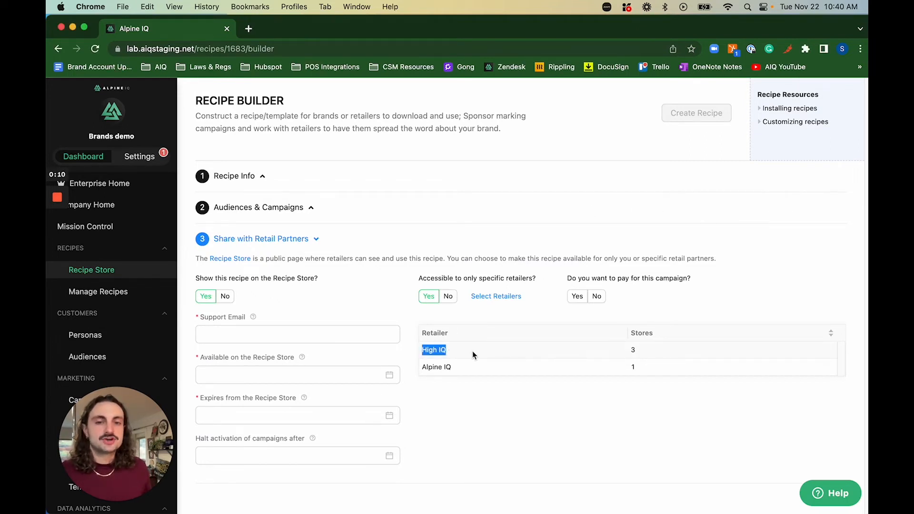
left_click(436, 364)
left_click_drag(419, 364, 482, 367)
left_click(482, 367)
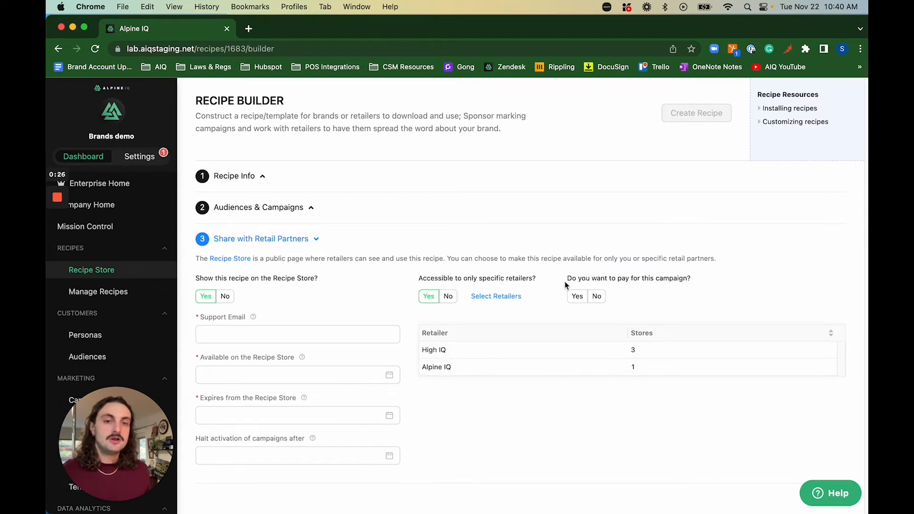
left_click(576, 296)
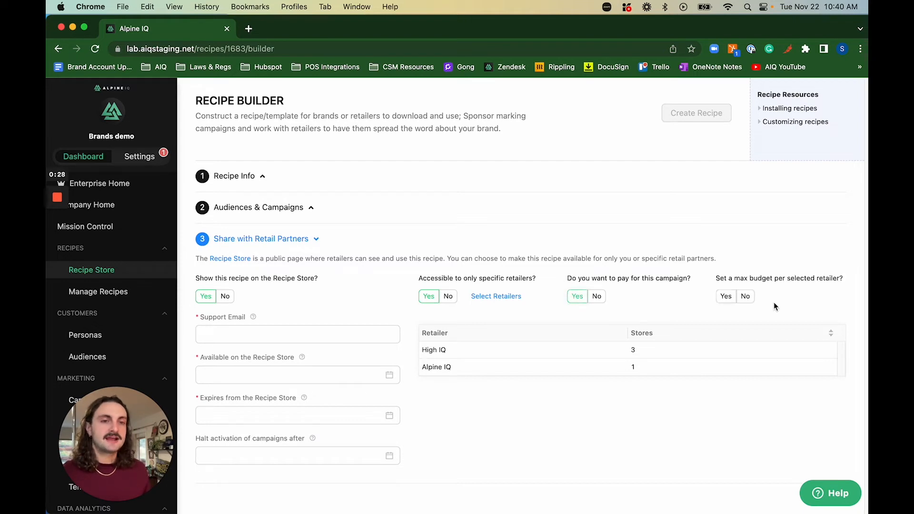
left_click(746, 297)
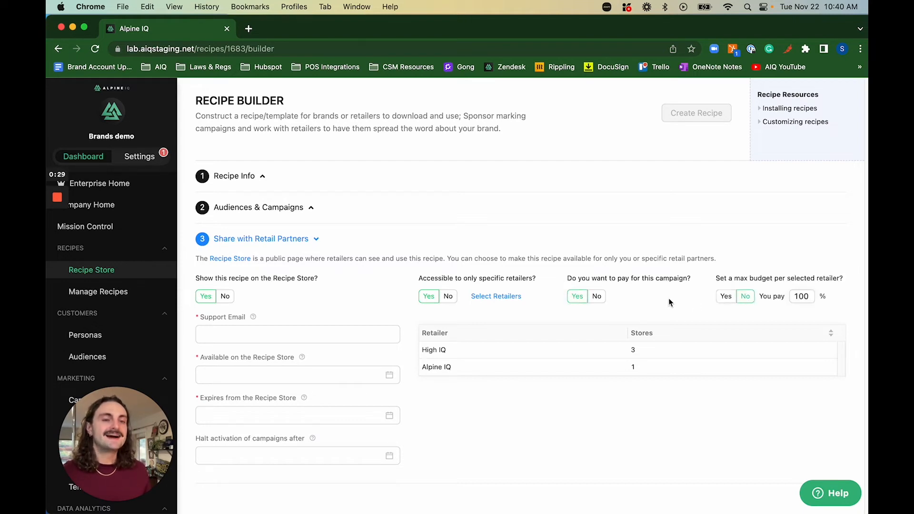
double_click(807, 297)
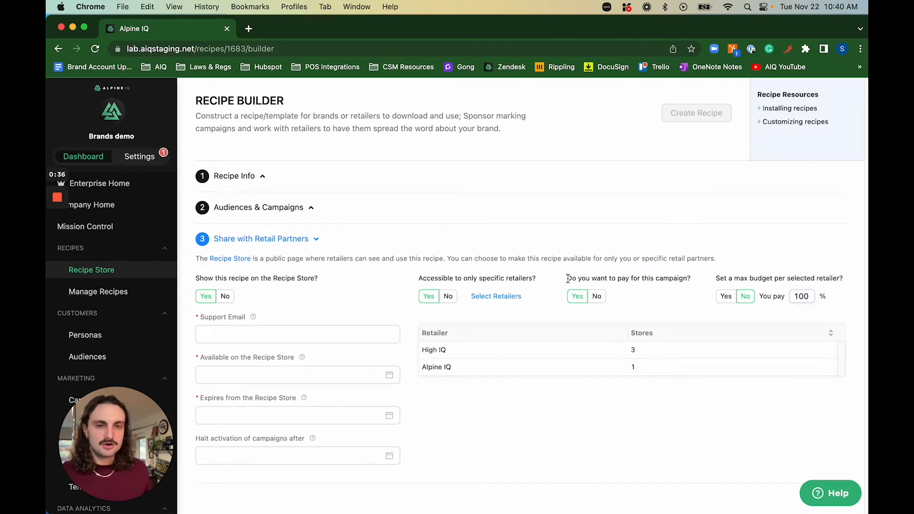
left_click_drag(567, 278, 694, 283)
Turn on a per-retailer max budget of $1000 and divide it equally, $500 per retailer.
left_click(695, 283)
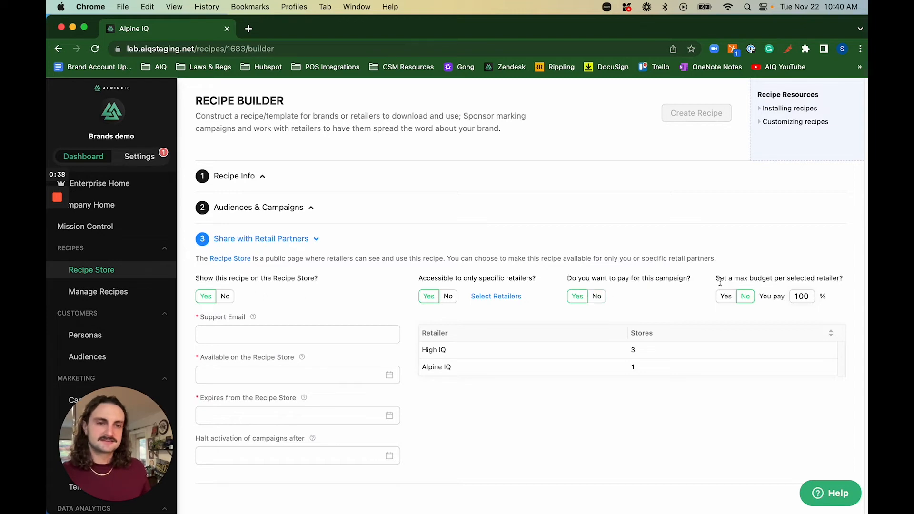
left_click(721, 300)
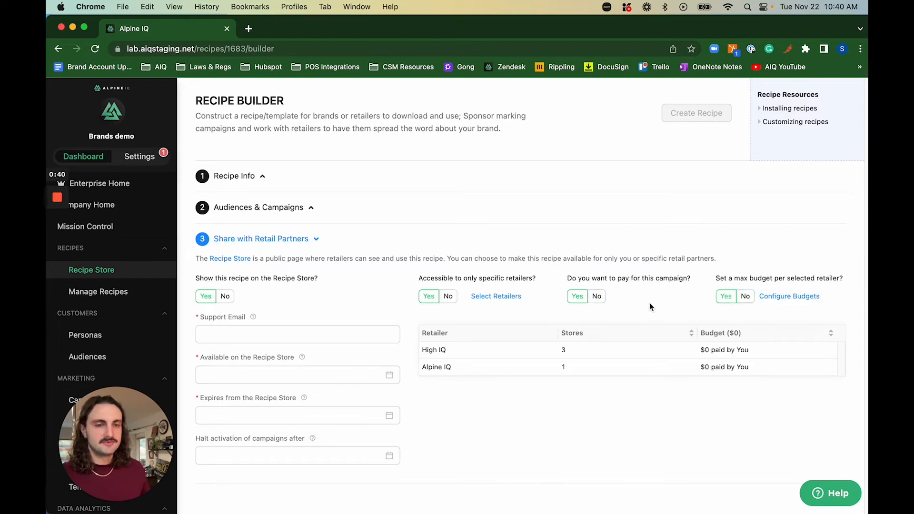
left_click(799, 296)
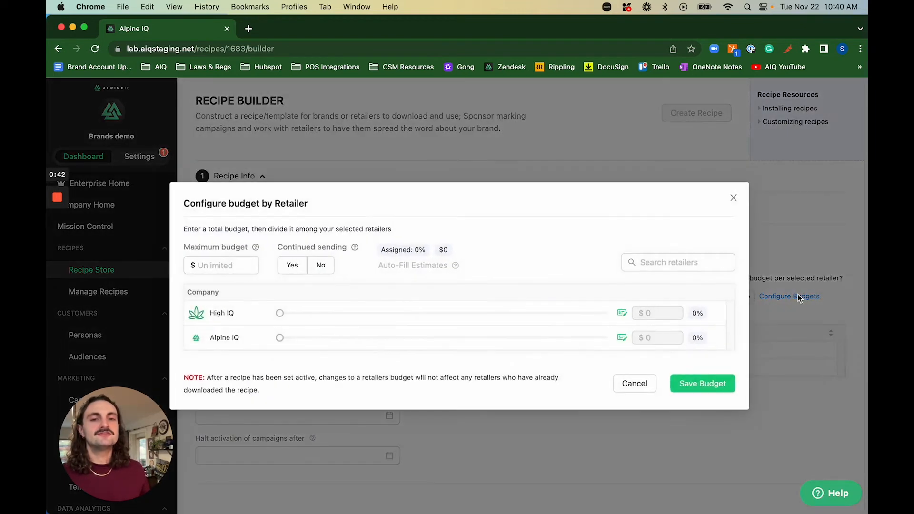
left_click(224, 260)
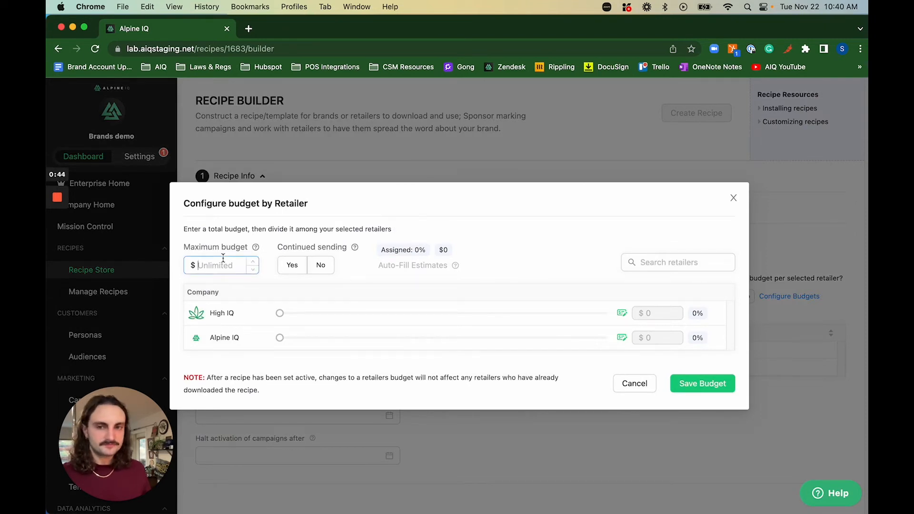
type("1000")
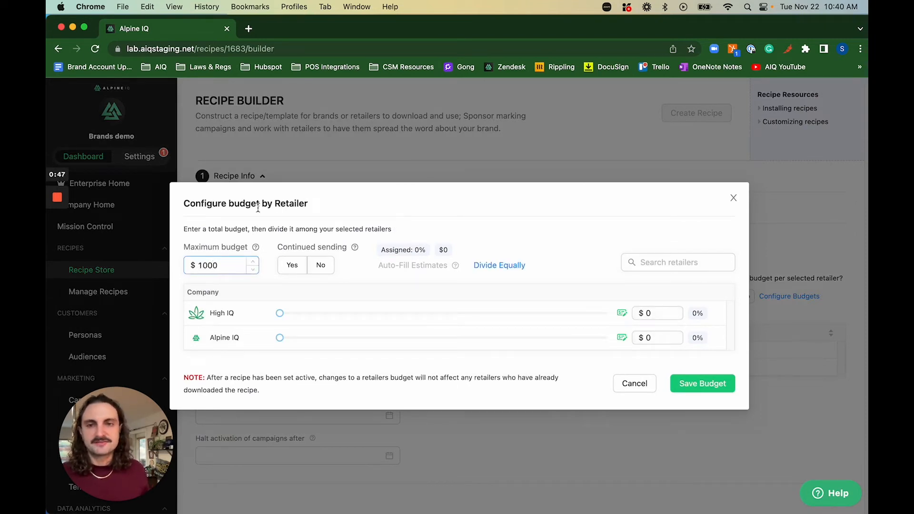
left_click(418, 221)
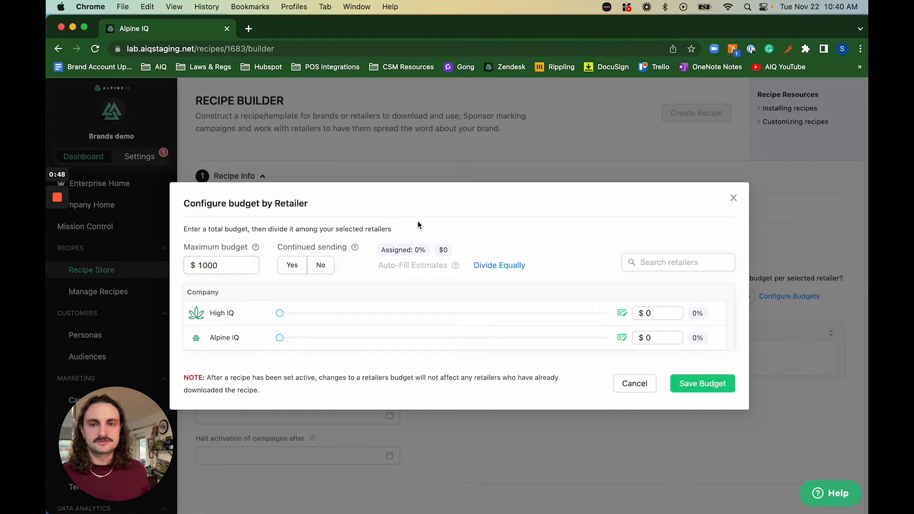
left_click(490, 267)
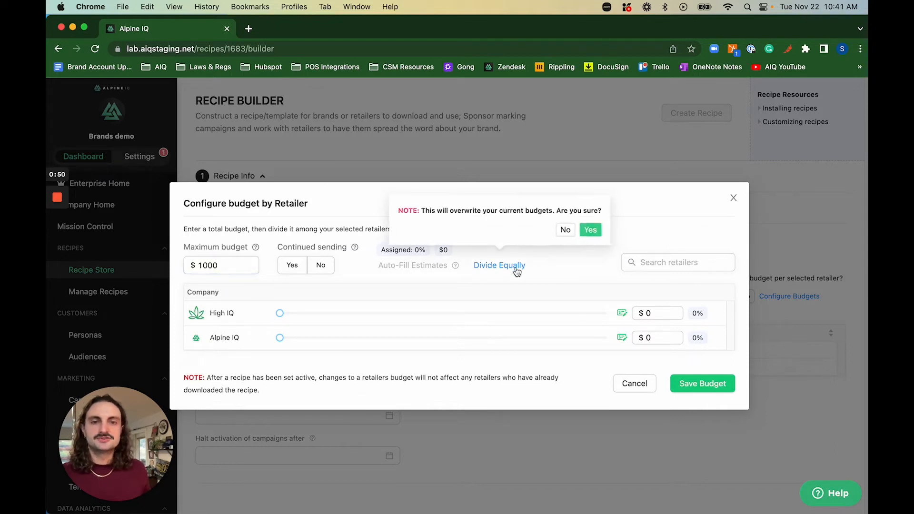
left_click(589, 233)
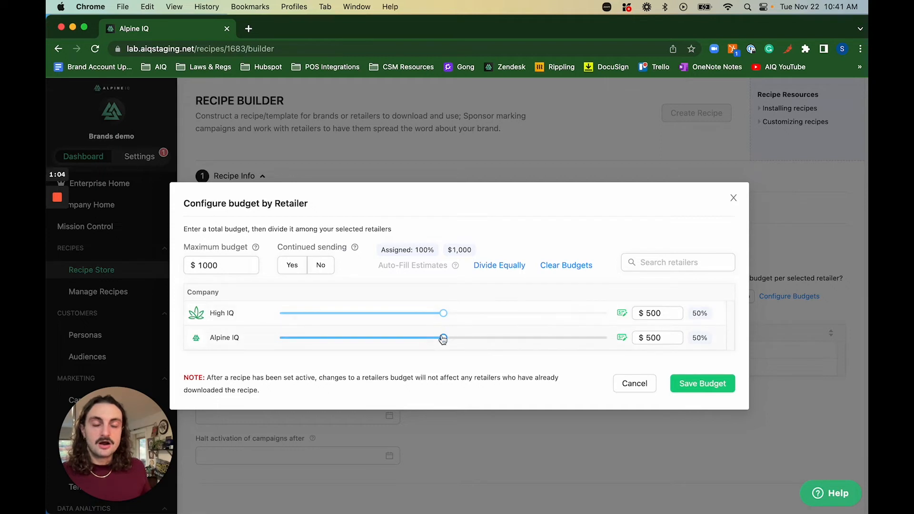
Shift the retailer budget shares with the sliders, bringing High IQ to $699.
mouse_move(444, 340)
left_click_drag(444, 340, 362, 343)
left_click_drag(478, 313, 551, 321)
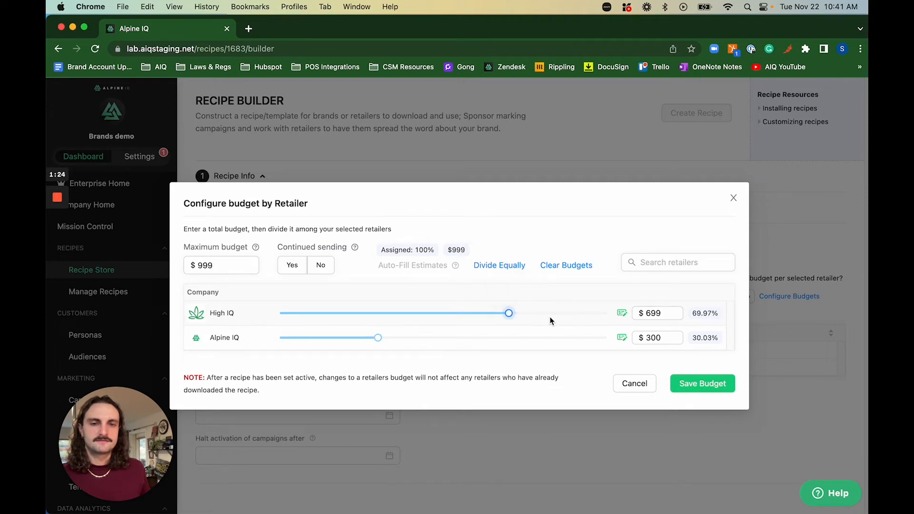
left_click(673, 318)
left_click(677, 311)
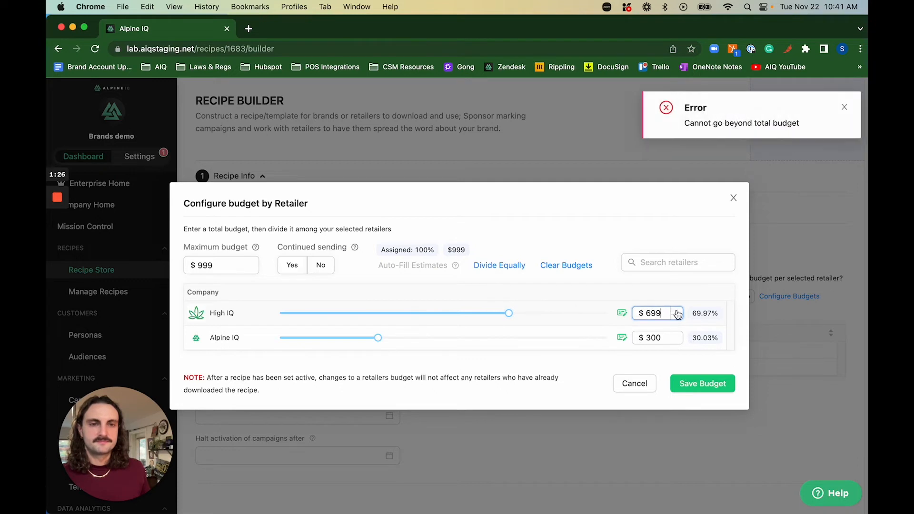
double_click(652, 314)
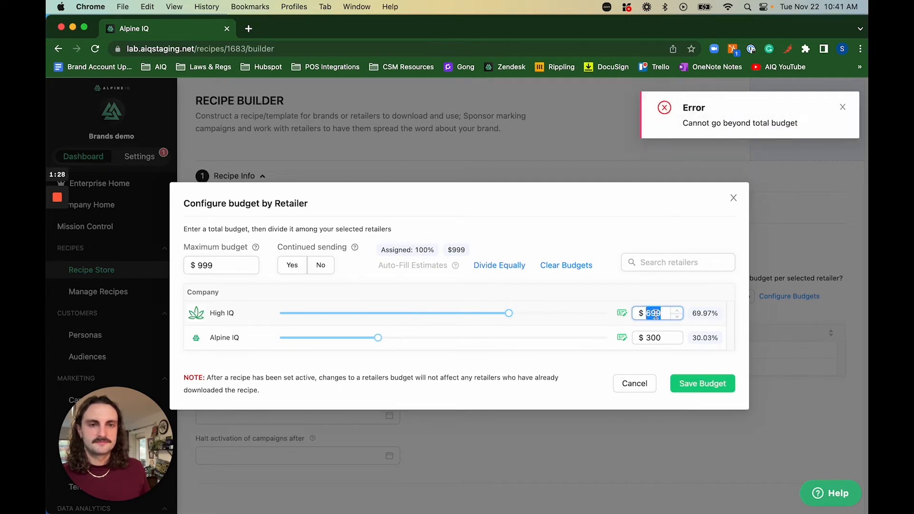
left_click(570, 214)
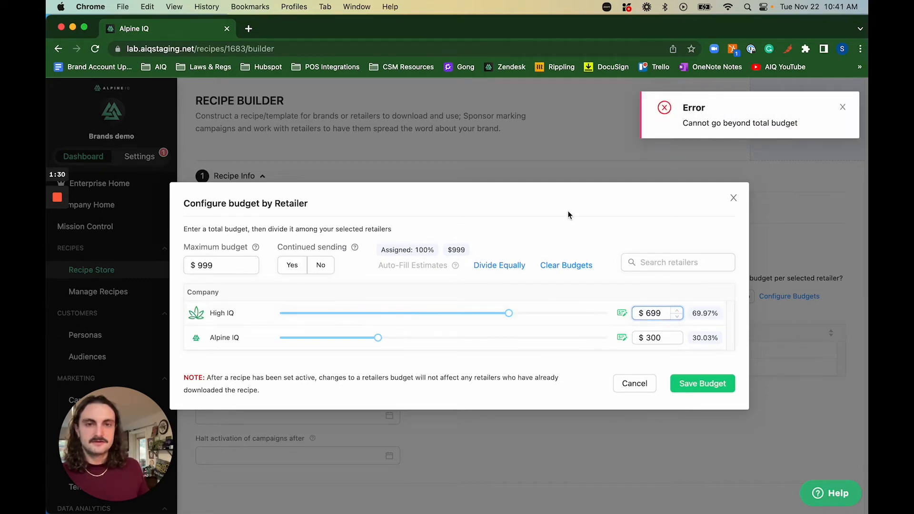
Set the maximum budget to $1000 and High IQ's budget to $700, leaving Alpine IQ $300.
double_click(204, 266)
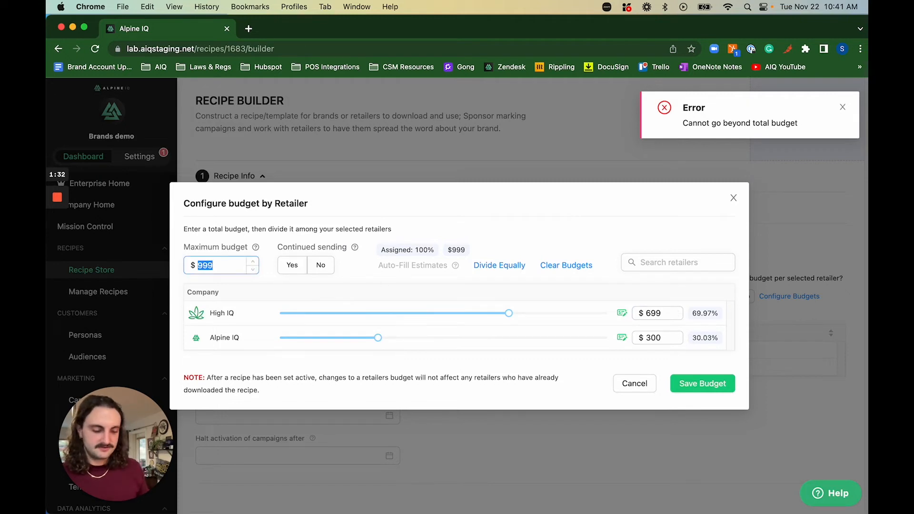
type("1000")
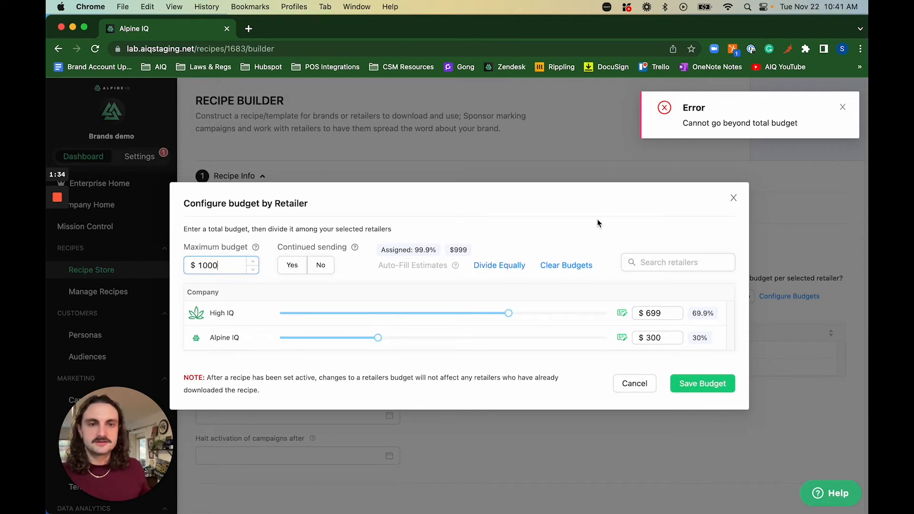
double_click(651, 312)
type("700")
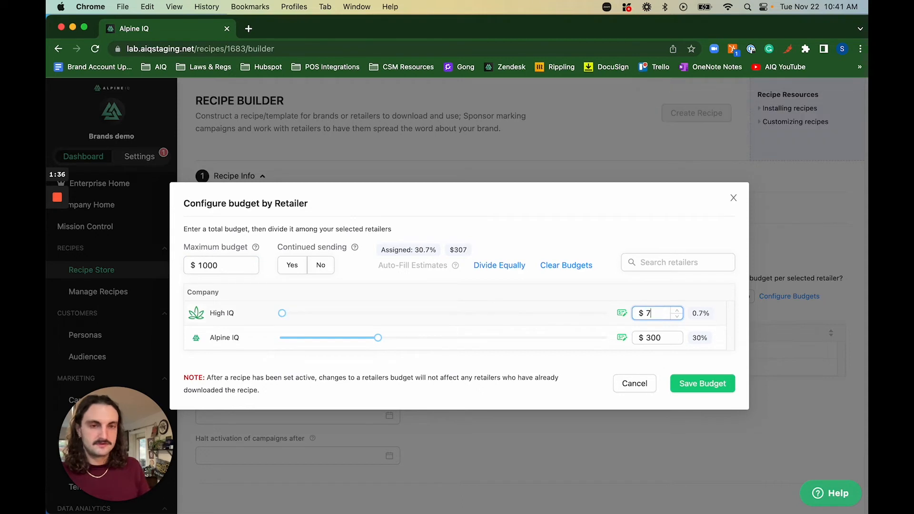
left_click(610, 216)
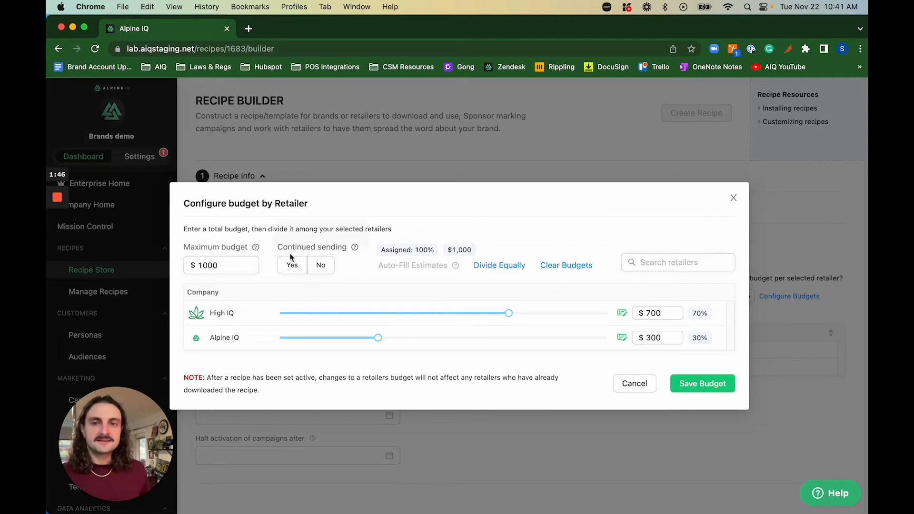
left_click_drag(279, 247, 346, 247)
Toggle Continued sending off, on, and off again, leaving it at No.
left_click(439, 217)
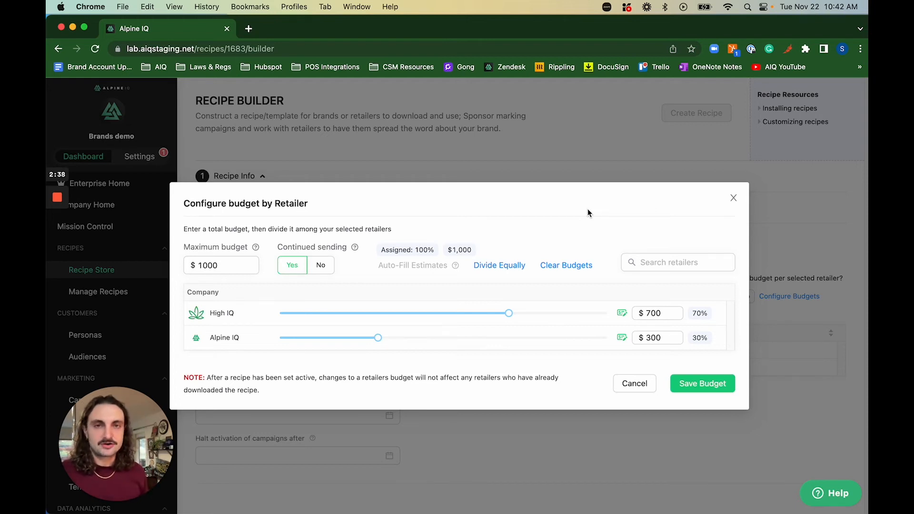
left_click(317, 265)
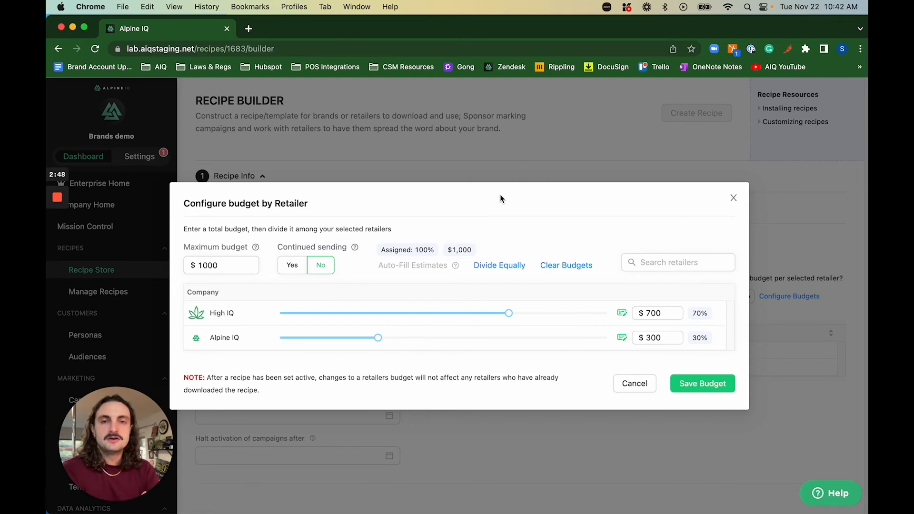
left_click(293, 267)
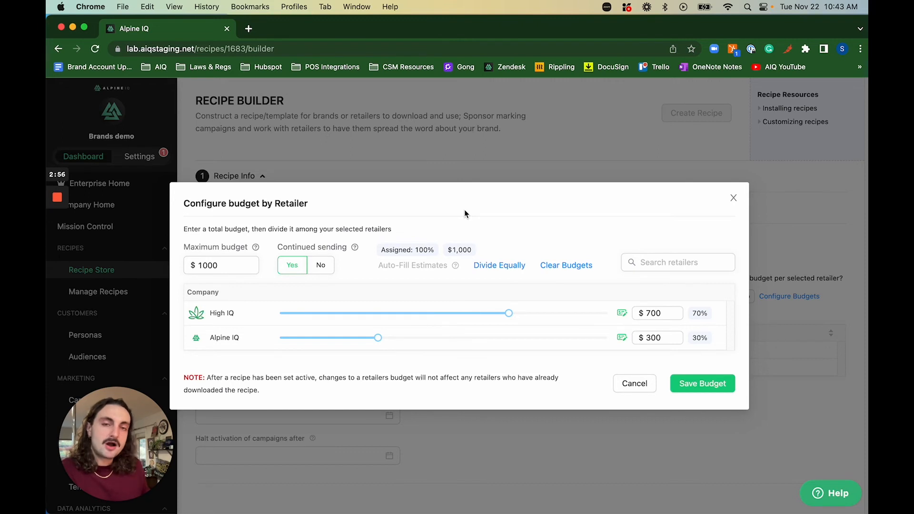
left_click(321, 274)
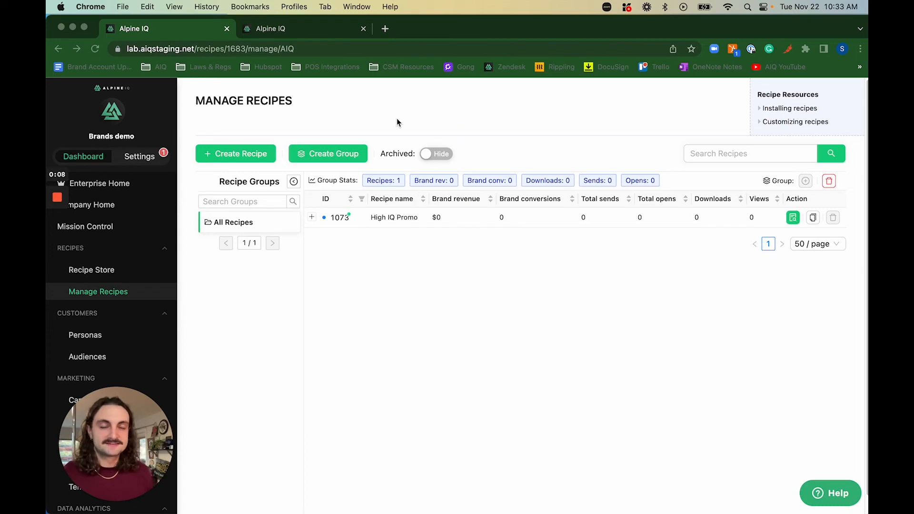
In Mission Control, dismiss the recipe-installed alert and the High IQ change-request alert.
left_click(96, 227)
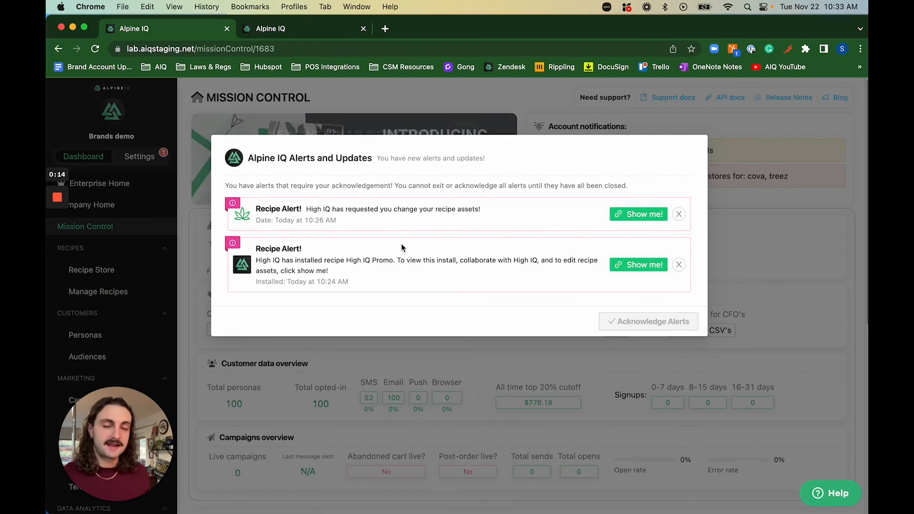
left_click_drag(256, 251, 385, 263)
left_click(331, 257)
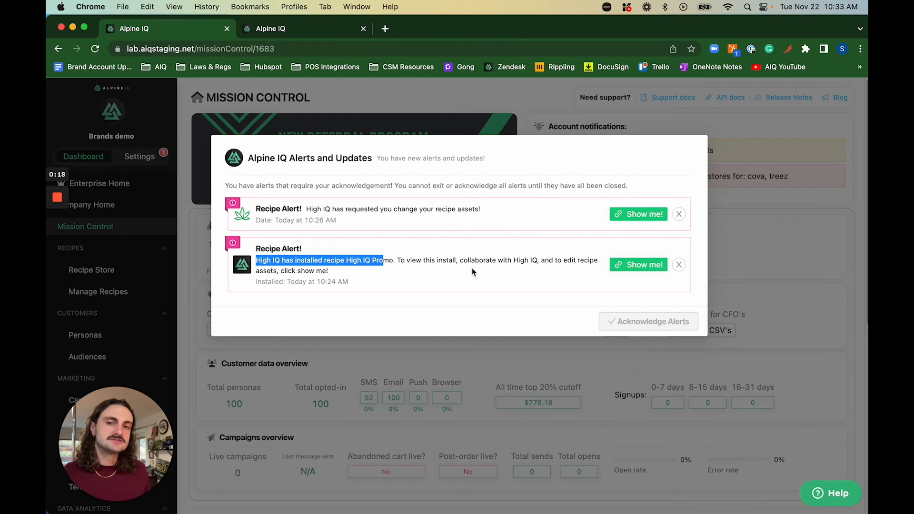
left_click(473, 273)
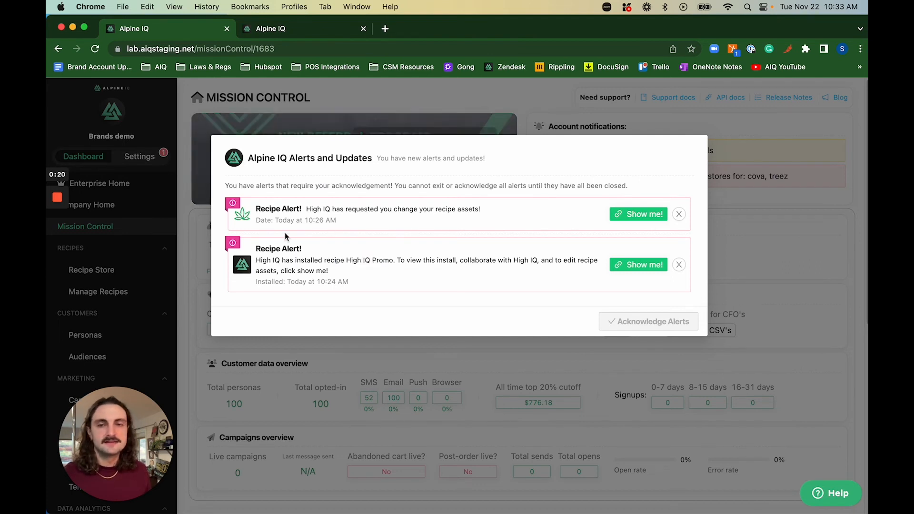
left_click_drag(307, 209, 497, 214)
left_click(495, 212)
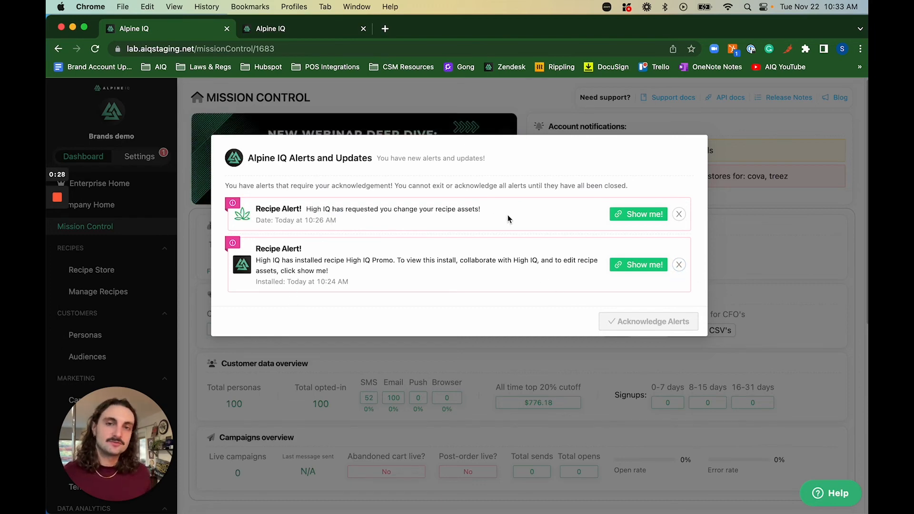
left_click(680, 264)
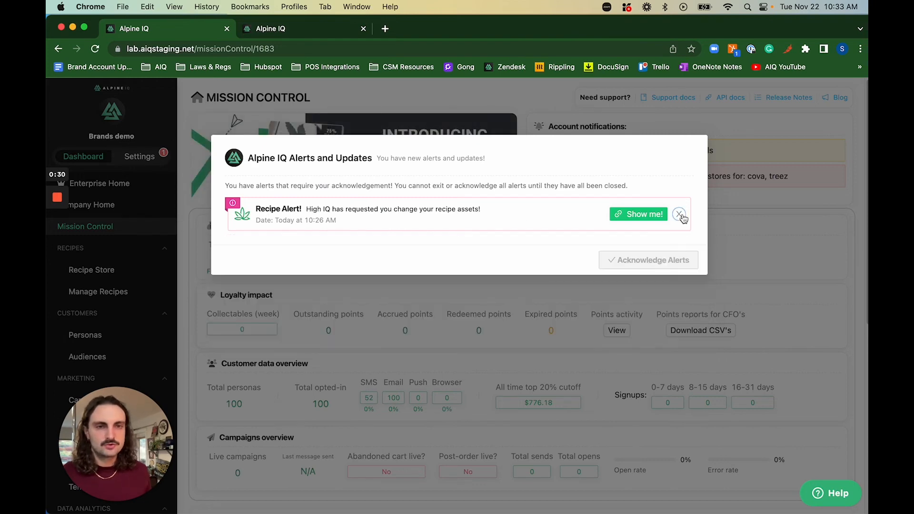
left_click(679, 214)
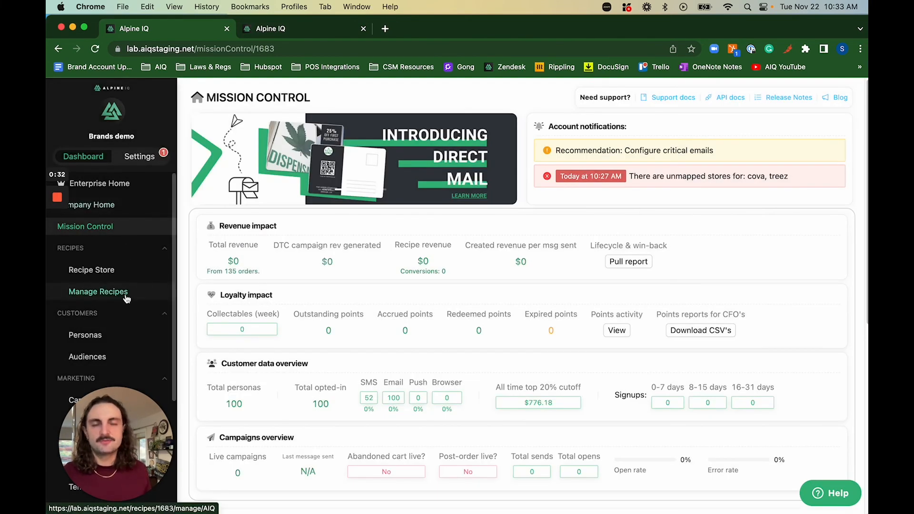
In Manage Recipes, expand High IQ Promo (1073) and open High IQ's requested changes.
left_click(95, 292)
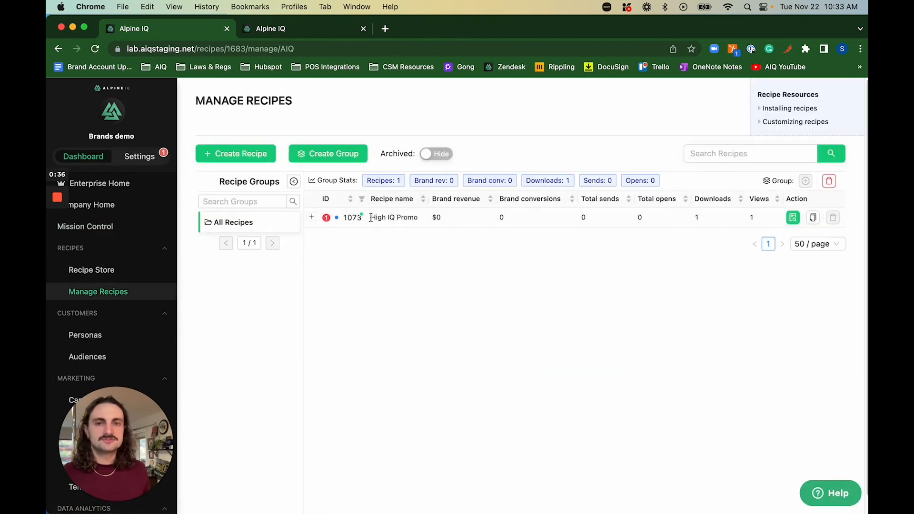
left_click_drag(371, 217, 422, 222)
left_click(422, 222)
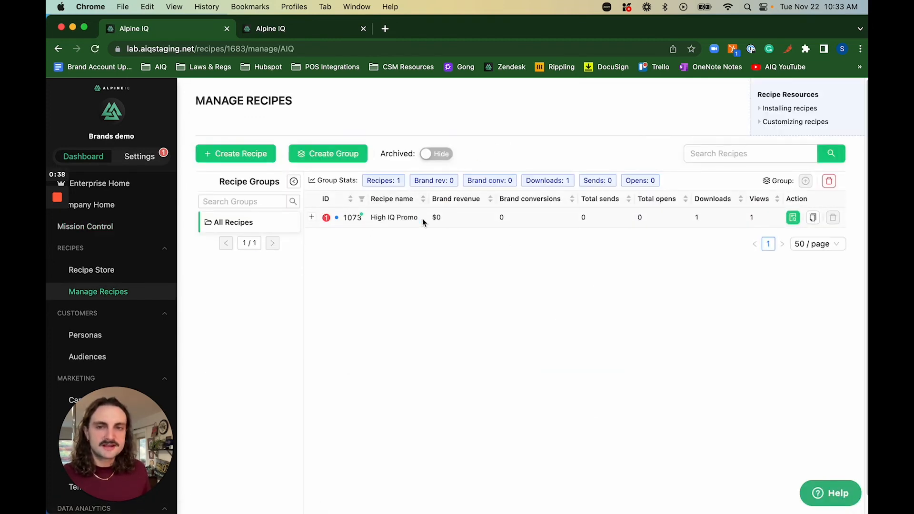
mouse_move(326, 218)
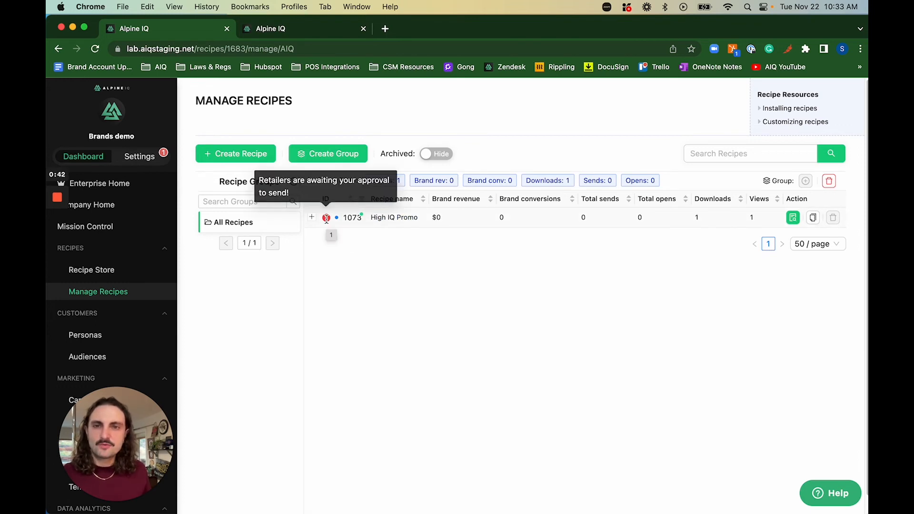
left_click(311, 217)
scroll(296, 319, "down", 2)
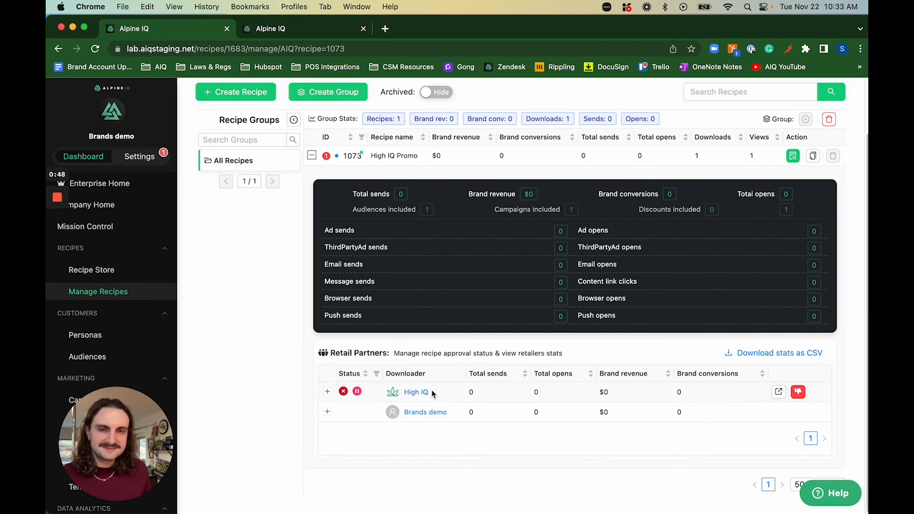
mouse_move(341, 395)
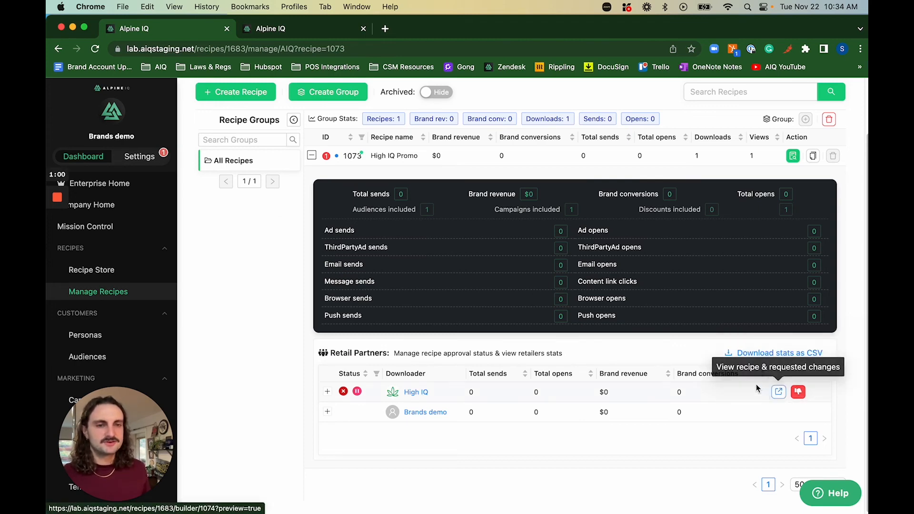
left_click(778, 397)
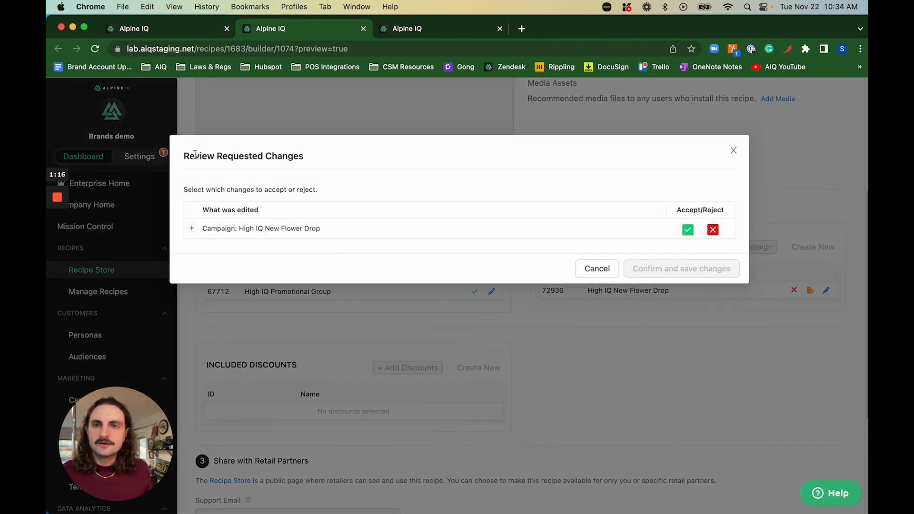
Expand the High IQ New Flower Drop change and preview the original landing page HTML.
left_click_drag(193, 156, 326, 156)
left_click(333, 156)
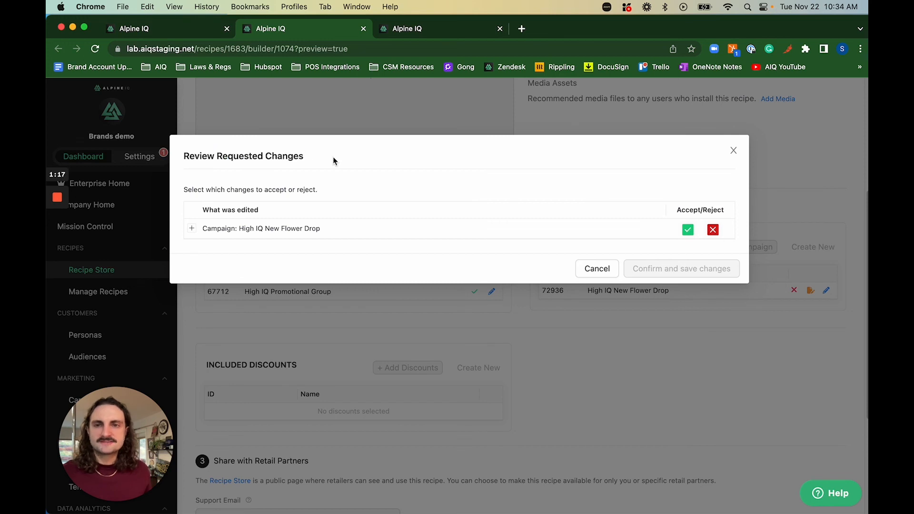
left_click(192, 229)
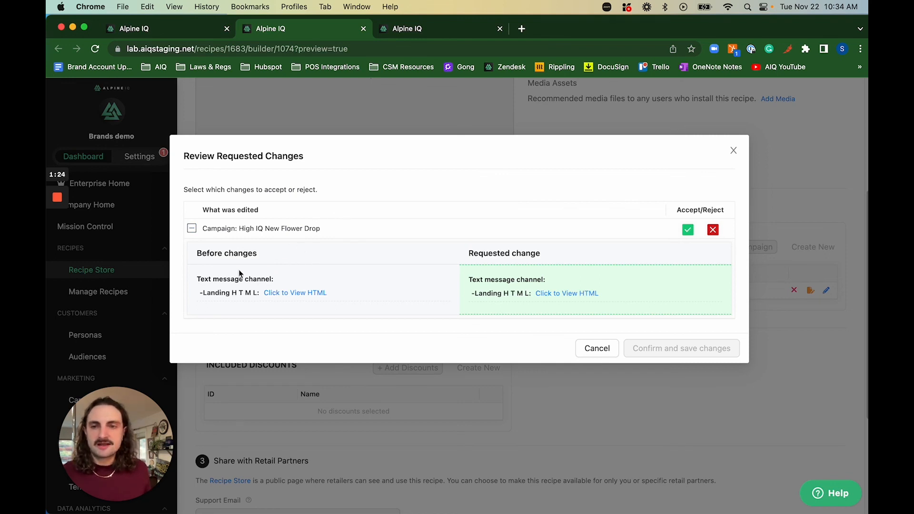
left_click_drag(196, 252, 272, 251)
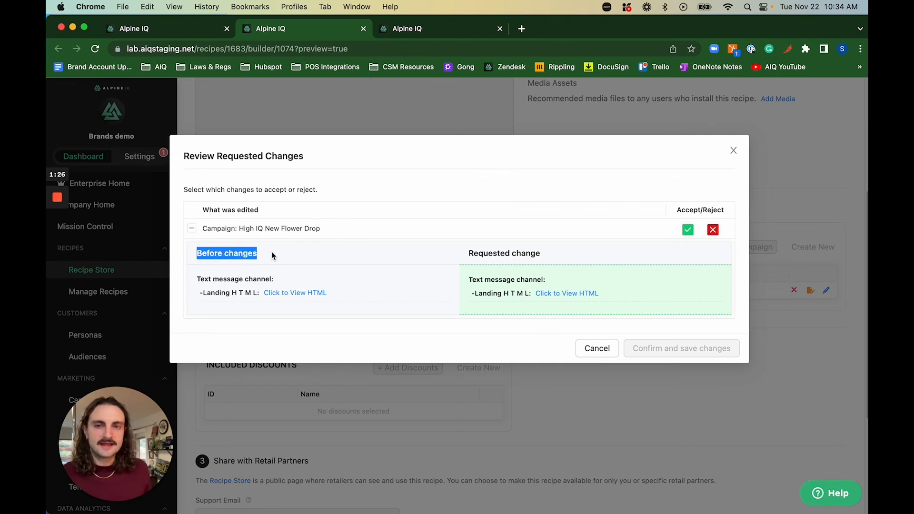
left_click(271, 251)
left_click(290, 294)
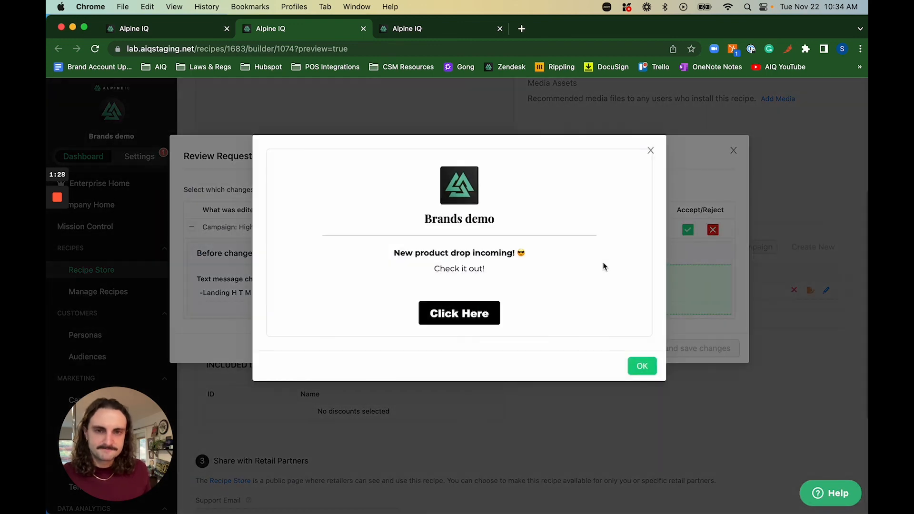
left_click(226, 257)
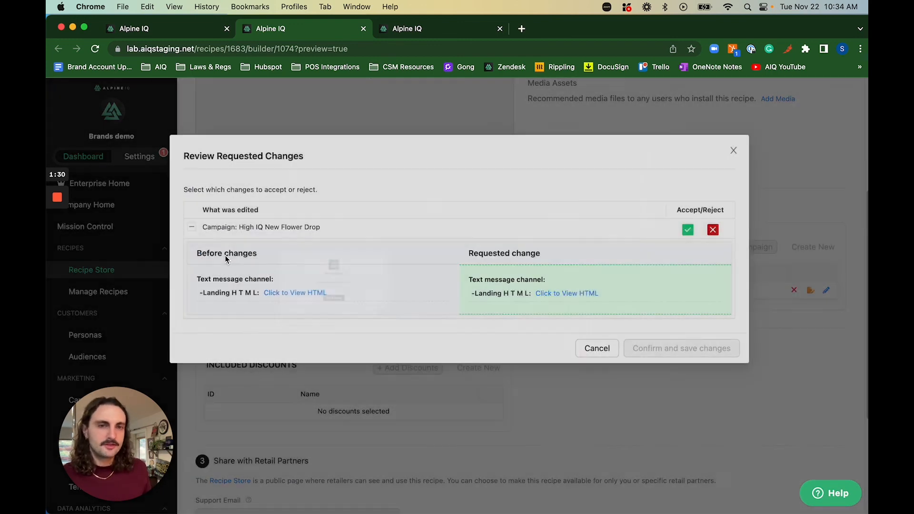
Preview the requested landing page with 'Please shop below!', then accept and save the change.
left_click(554, 296)
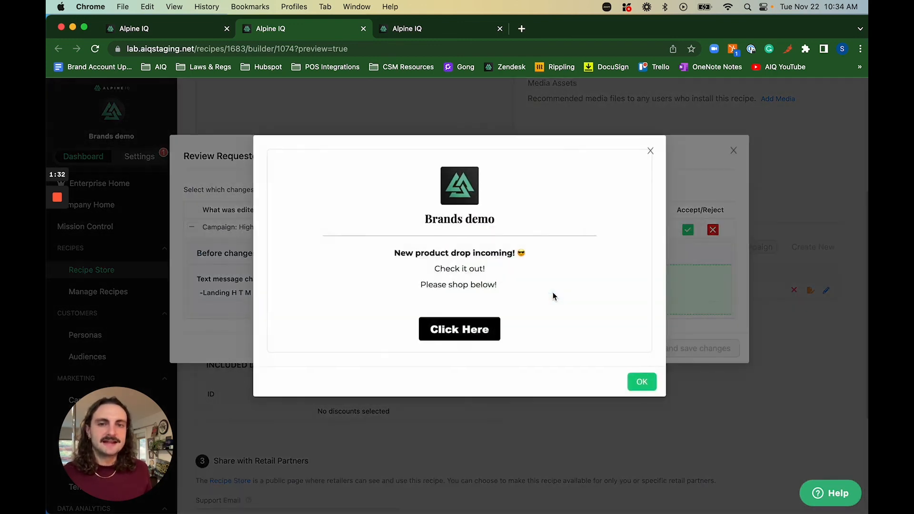
left_click_drag(425, 285, 519, 291)
left_click(520, 289)
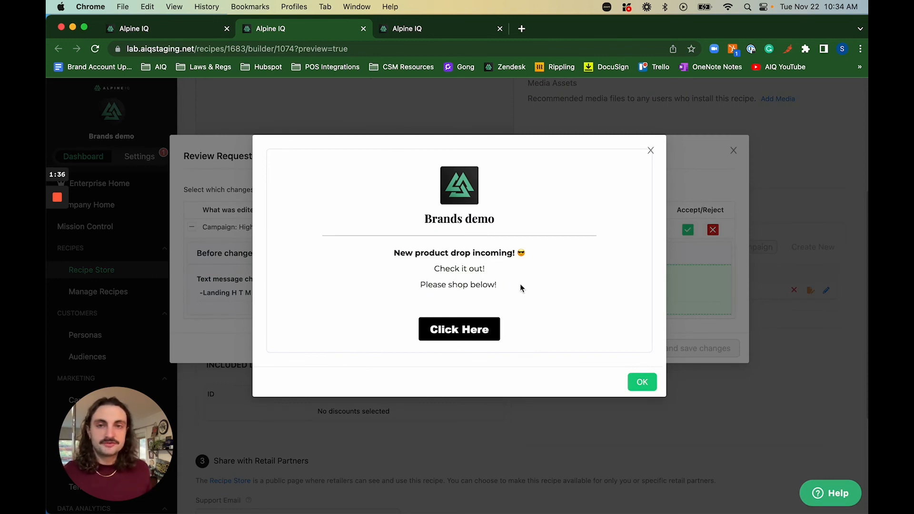
left_click(227, 269)
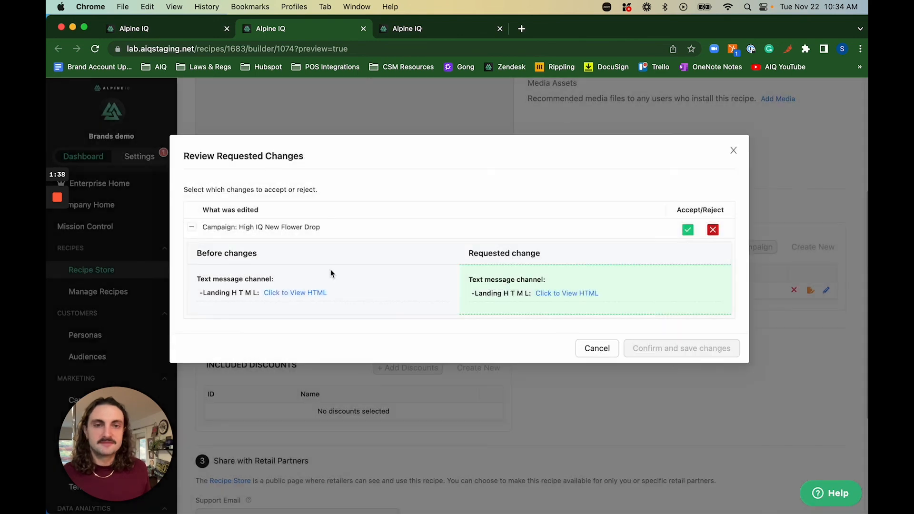
left_click(688, 231)
left_click(686, 348)
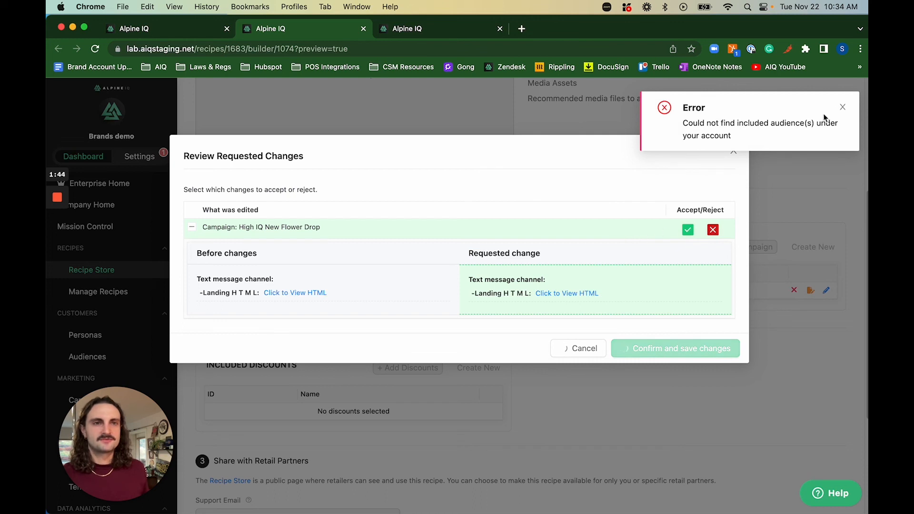
left_click(843, 107)
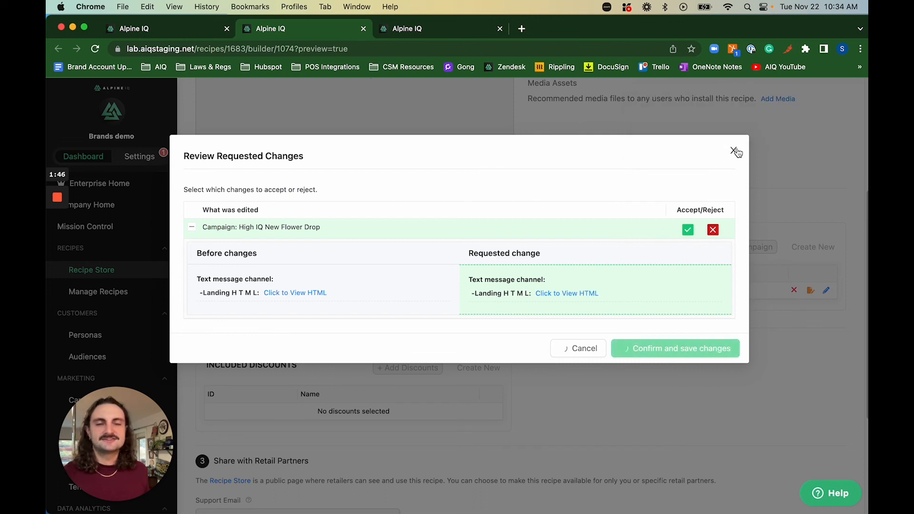